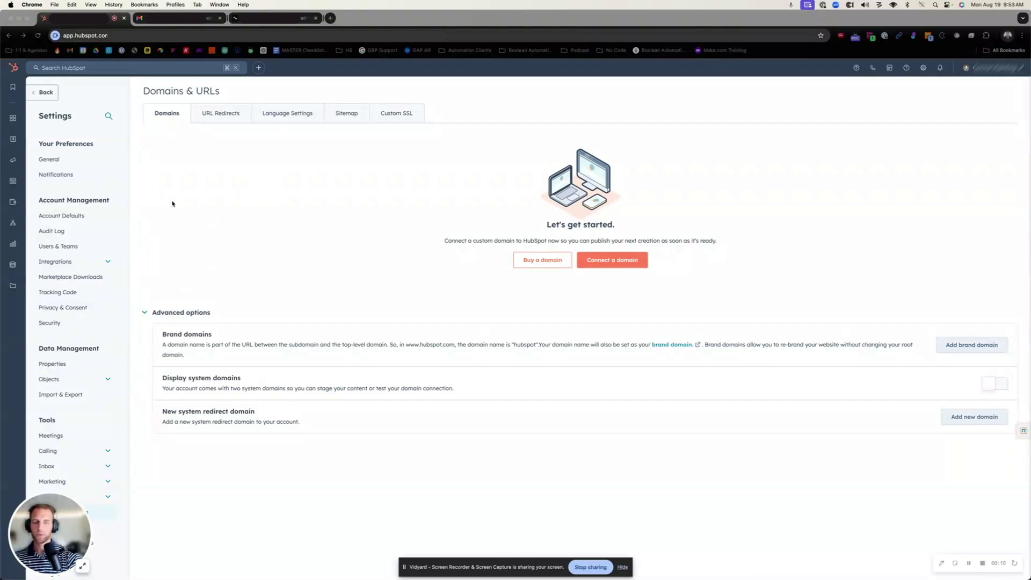
Load the painting contractor's live website in a new Chrome tab, then go back to HubSpot's Domains & URLs.
{"action": "left_click", "coordinate": [330, 18]}
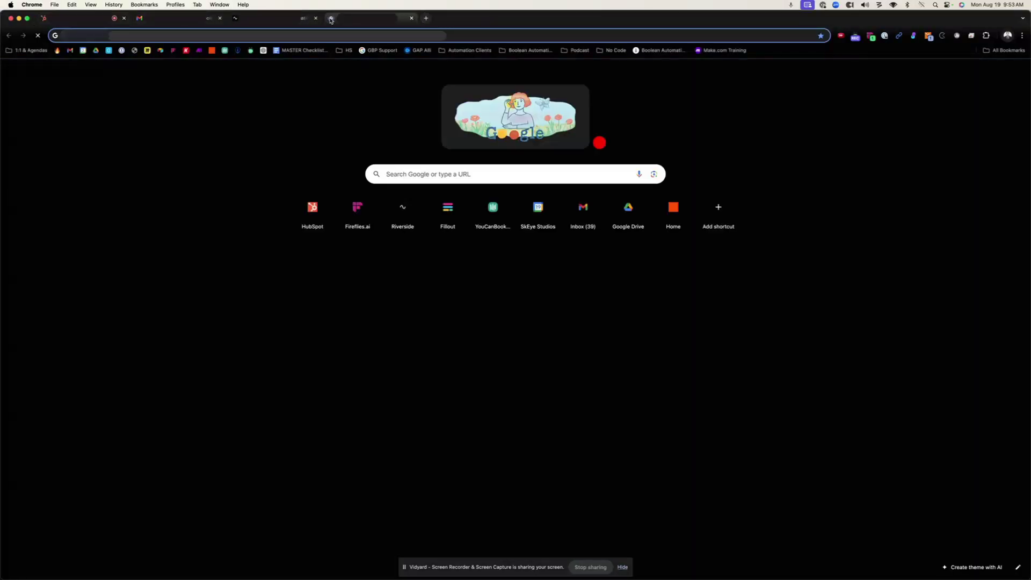
{"action": "type", "text": "sheets"}
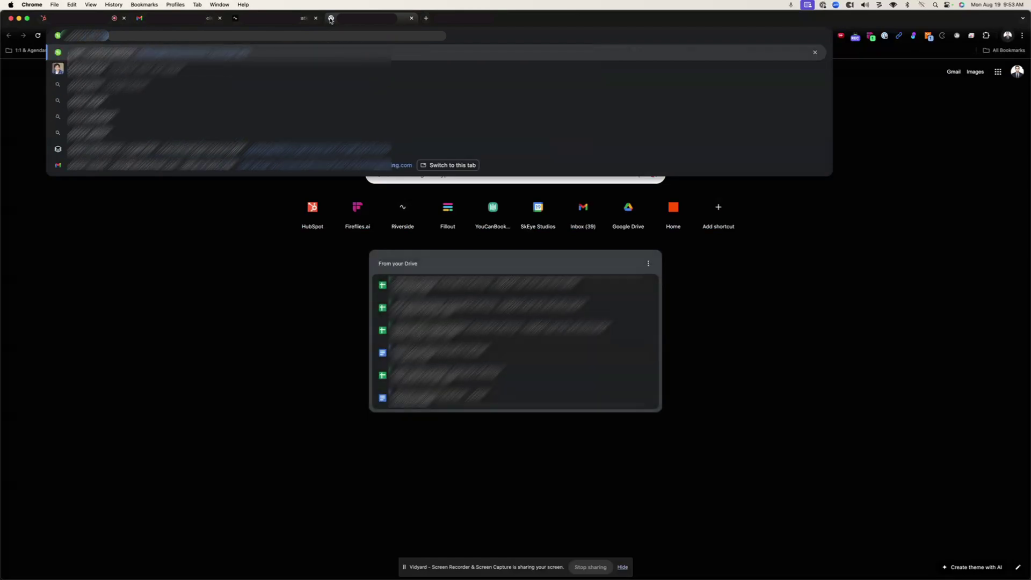
{"action": "left_click", "coordinate": [473, 53]}
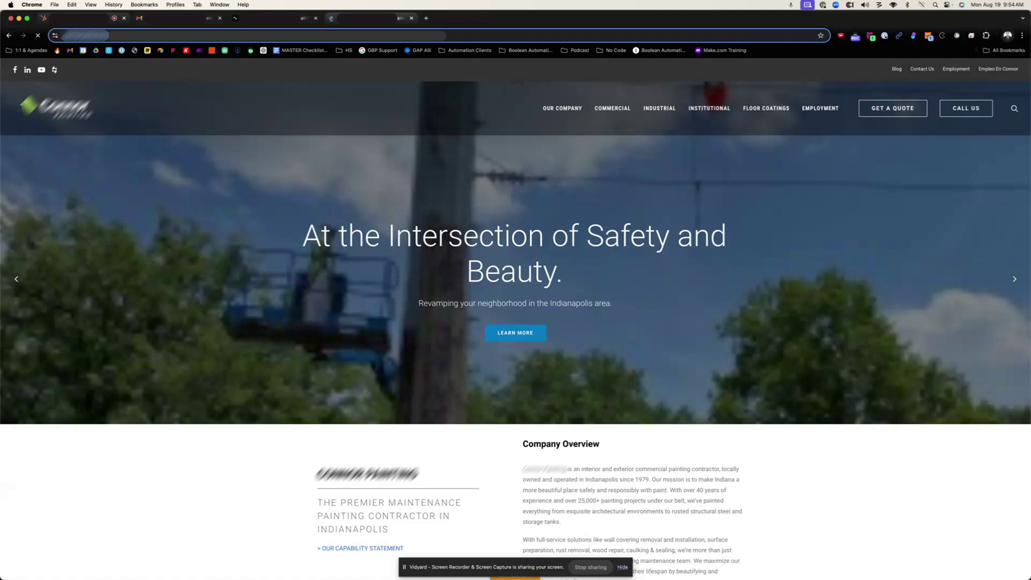
{"action": "key", "text": "super+1"}
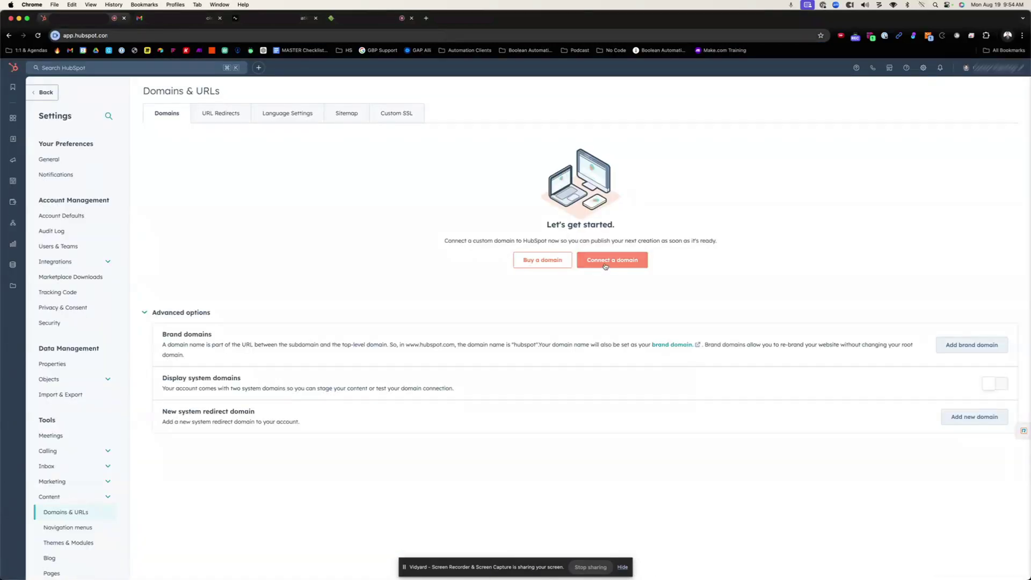
Start connecting a domain in HubSpot and choose Primary as the domain type.
{"action": "left_click", "coordinate": [605, 266]}
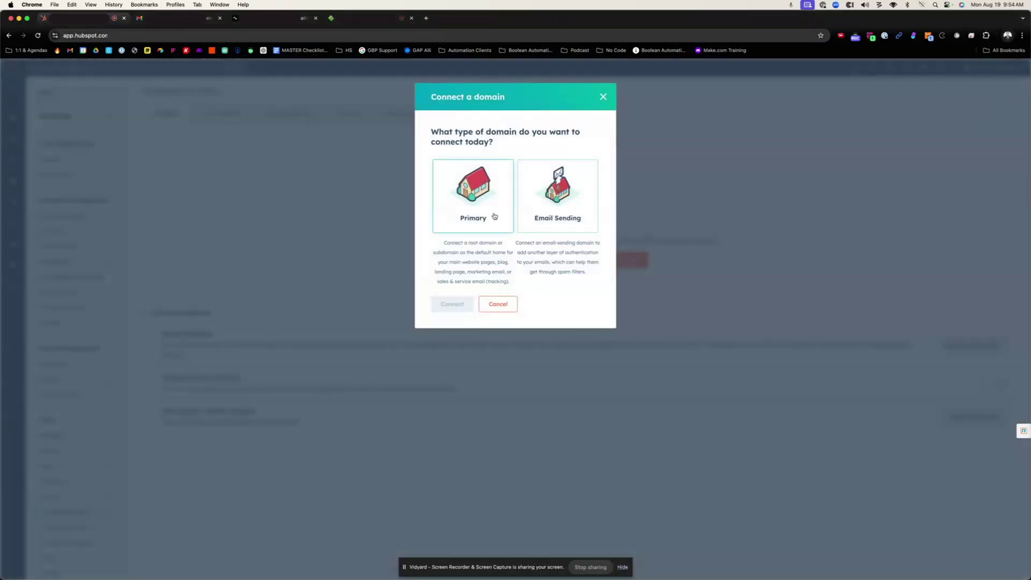
{"action": "left_click", "coordinate": [494, 217]}
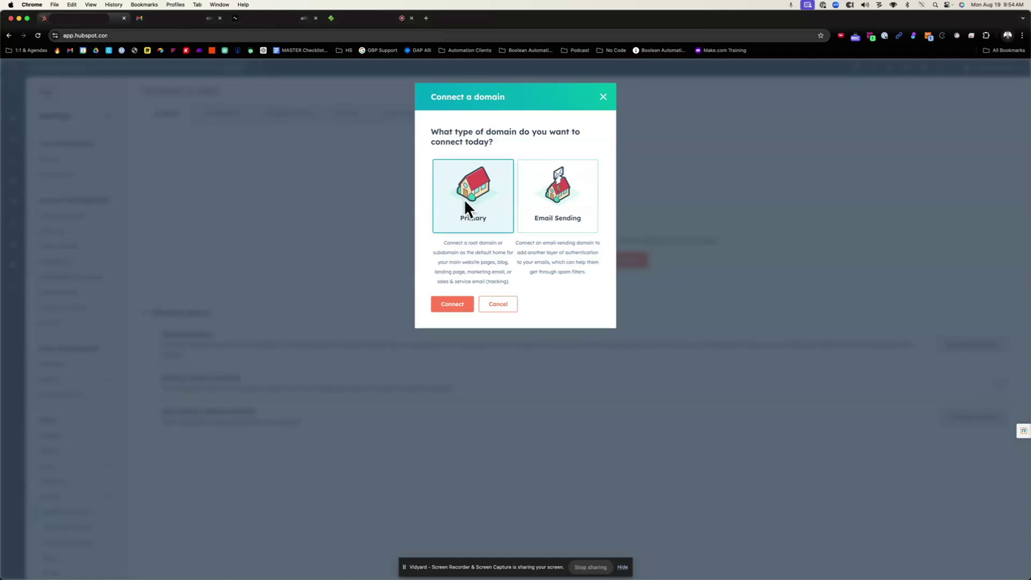
{"action": "left_click", "coordinate": [457, 305]}
Paste and tidy the company's domain, then advance to the hosting location step.
{"action": "left_click", "coordinate": [484, 160]}
{"action": "key", "text": "super+v"}
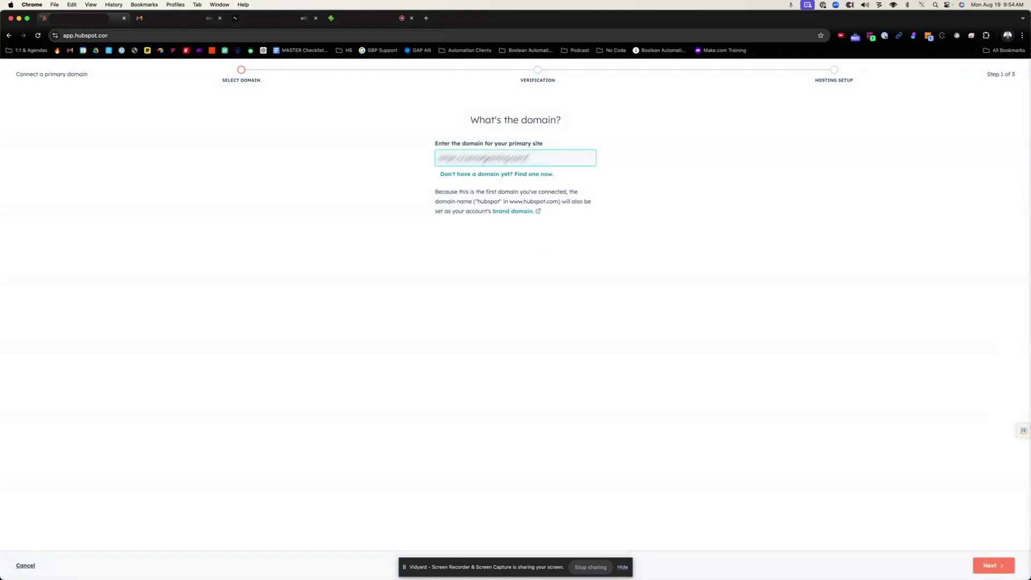
{"action": "key", "text": "BackSpace"}
{"action": "key", "text": "BackSpace"}
{"action": "key", "text": "BackSpace"}
{"action": "key", "text": "BackSpace"}
{"action": "key", "text": "BackSpace"}
{"action": "key", "text": "BackSpace"}
{"action": "key", "text": "BackSpace"}
{"action": "key", "text": "super+a"}
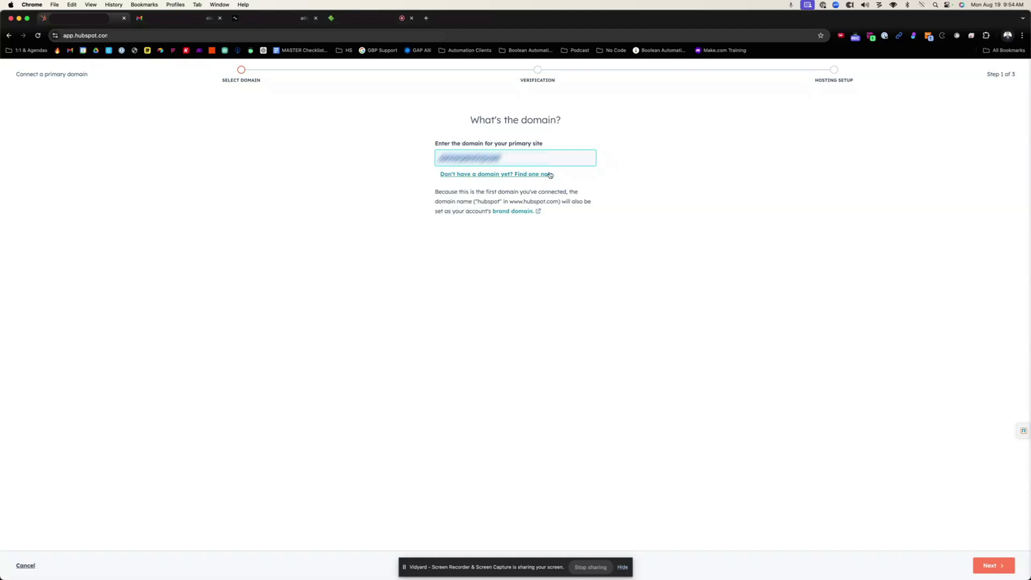
{"action": "left_click", "coordinate": [995, 571]}
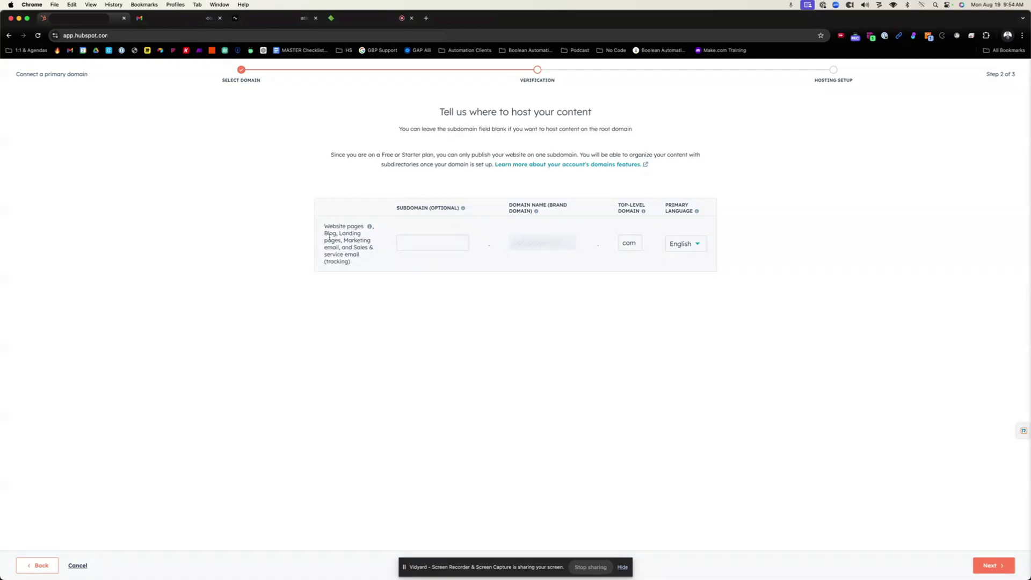
Set the subdomain to 'go' for all five content types and advance to confirmation.
{"action": "left_click_drag", "start_coordinate": [324, 237], "coordinate": [366, 245]}
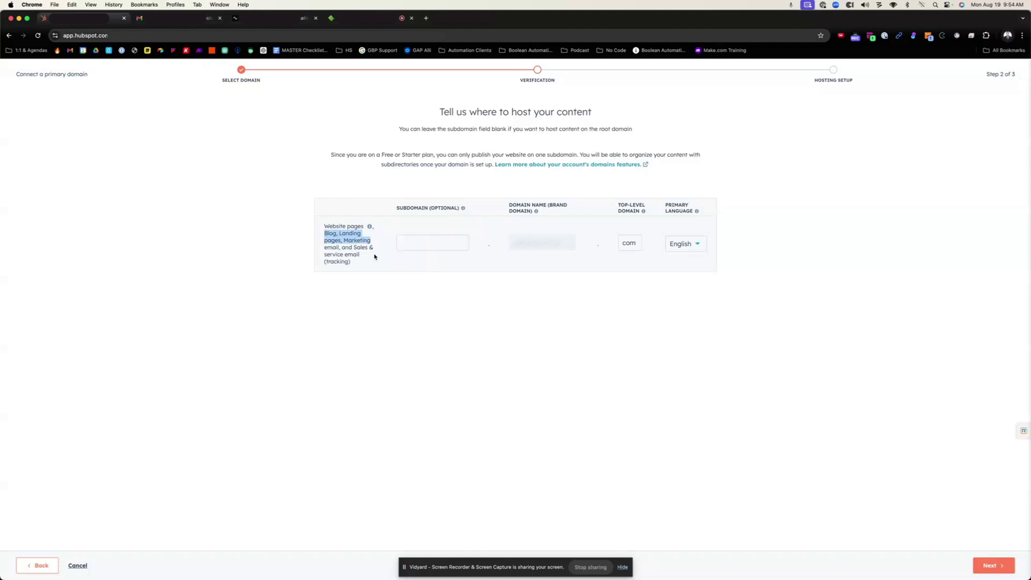
{"action": "left_click", "coordinate": [442, 245]}
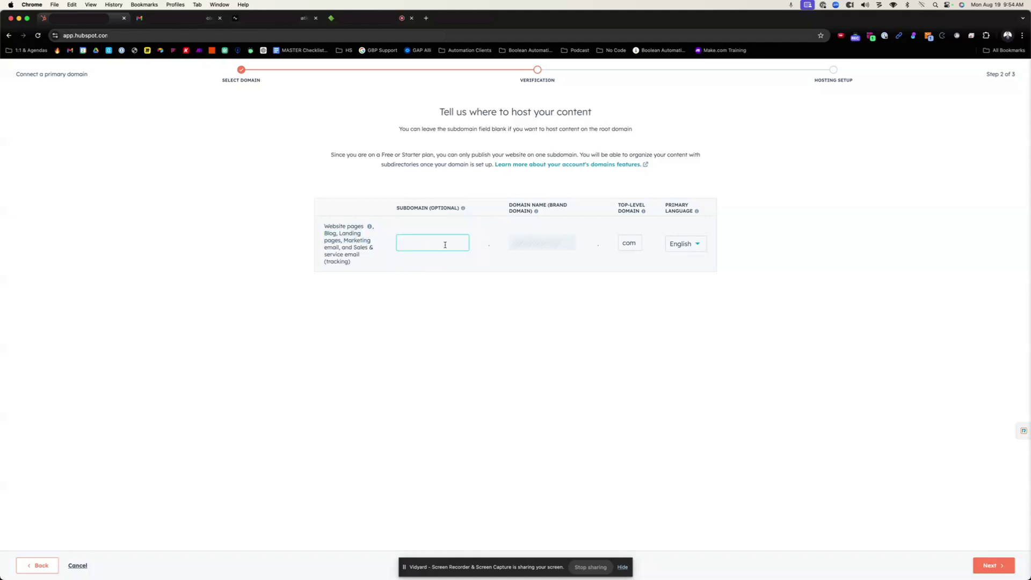
{"action": "left_click_drag", "start_coordinate": [412, 248], "coordinate": [393, 243]}
{"action": "type", "text": "try"}
{"action": "left_click_drag", "start_coordinate": [428, 242], "coordinate": [383, 247]}
{"action": "left_click", "coordinate": [467, 311]}
{"action": "left_click", "coordinate": [989, 566]}
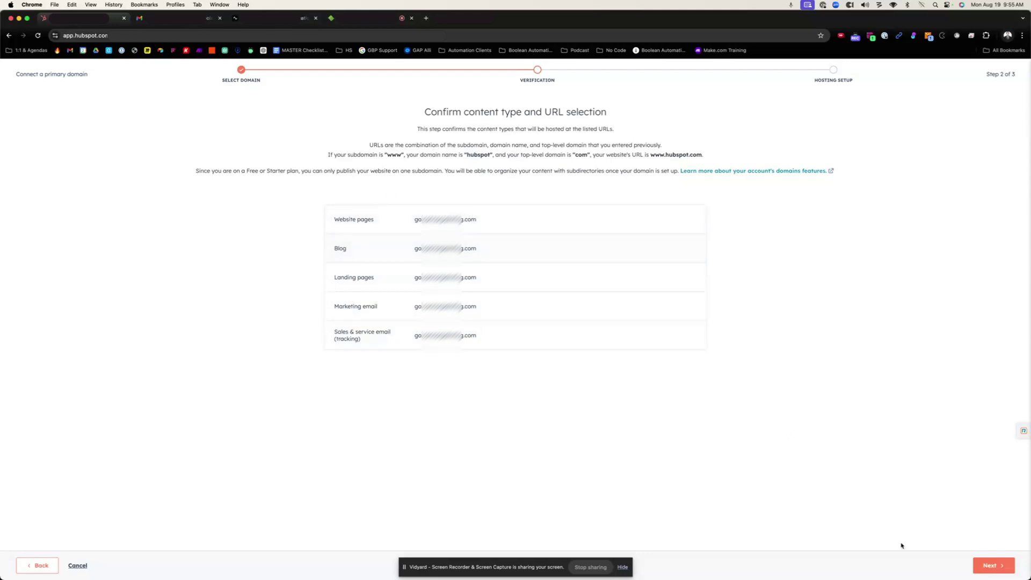
Accept the content type and URL selection to reveal the 'go' CNAME record.
{"action": "left_click", "coordinate": [992, 565]}
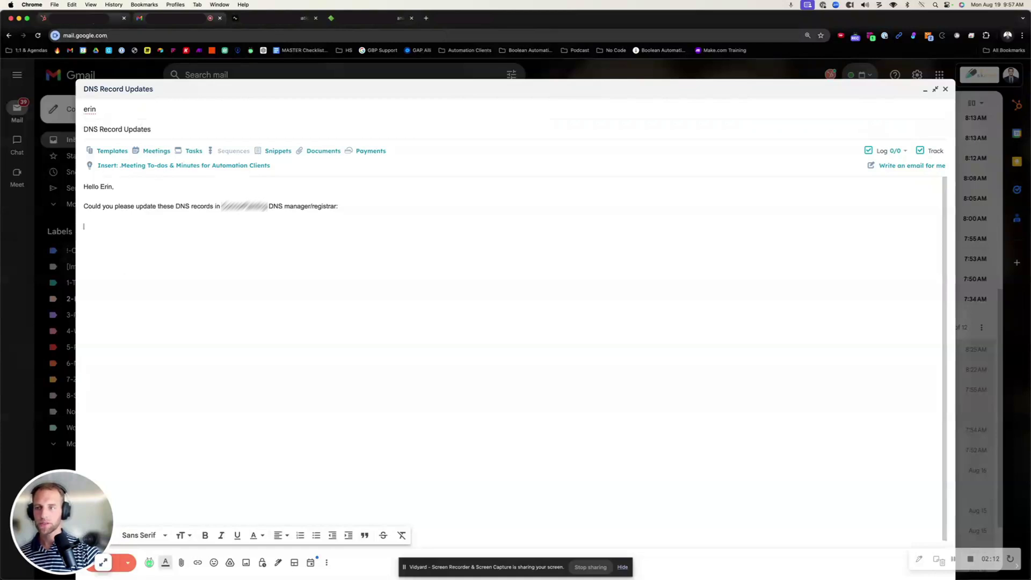
Screenshot HubSpot's DNS instructions showing the 'go' CNAME record and drop it into the Gmail draft.
{"action": "left_click", "coordinate": [88, 17]}
{"action": "left_click", "coordinate": [780, 387]}
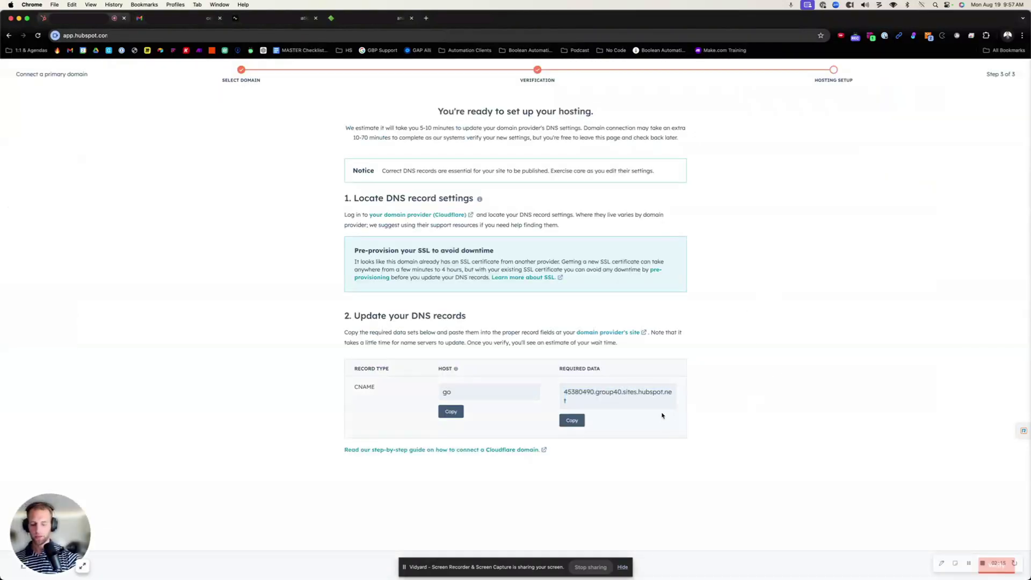
{"action": "key", "text": "super+shift+4"}
{"action": "left_click_drag", "start_coordinate": [286, 91], "coordinate": [771, 476]}
{"action": "left_click", "coordinate": [161, 18]}
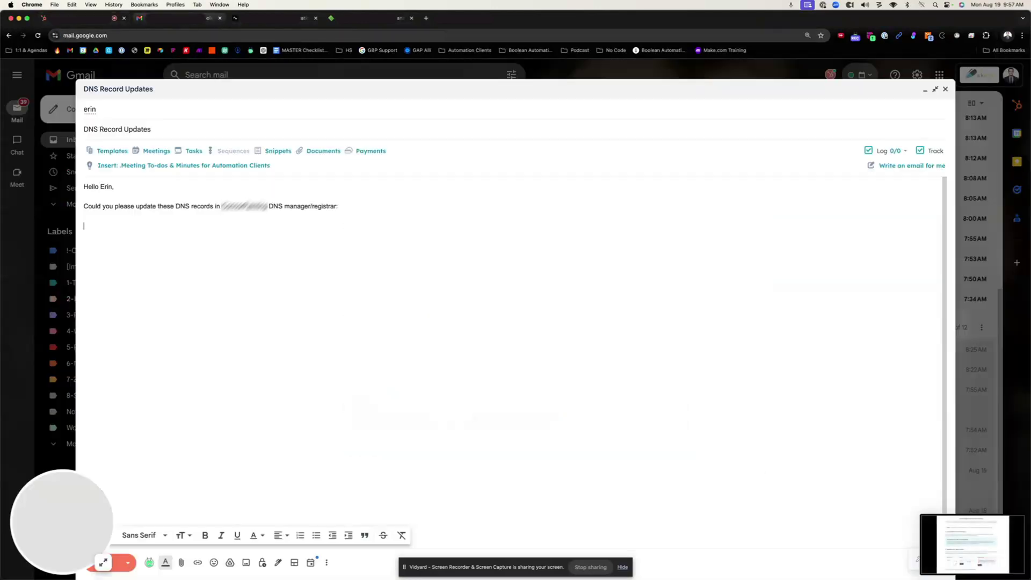
{"action": "left_click_drag", "start_coordinate": [963, 553], "coordinate": [403, 301]}
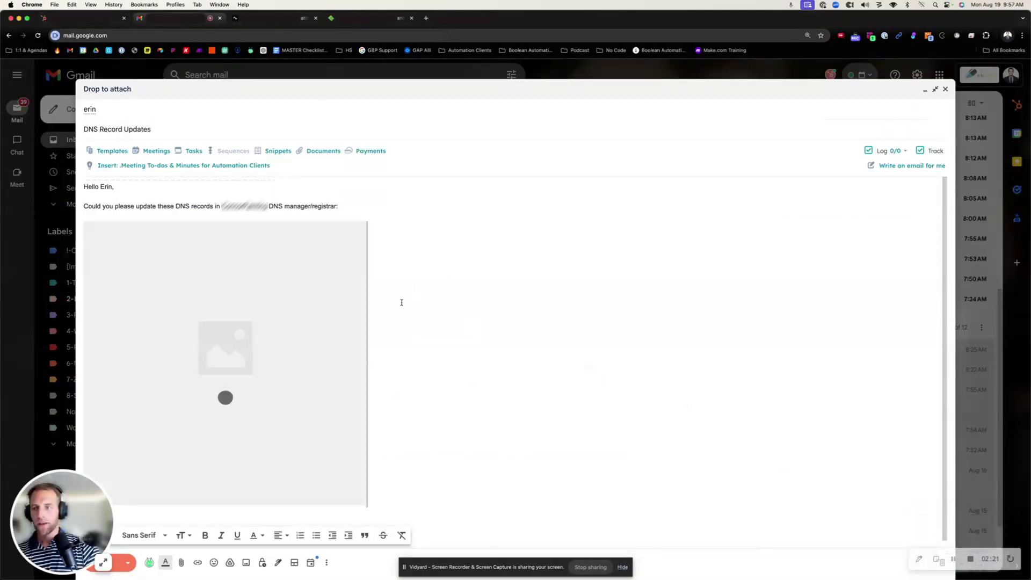
{"action": "left_click", "coordinate": [358, 21]}
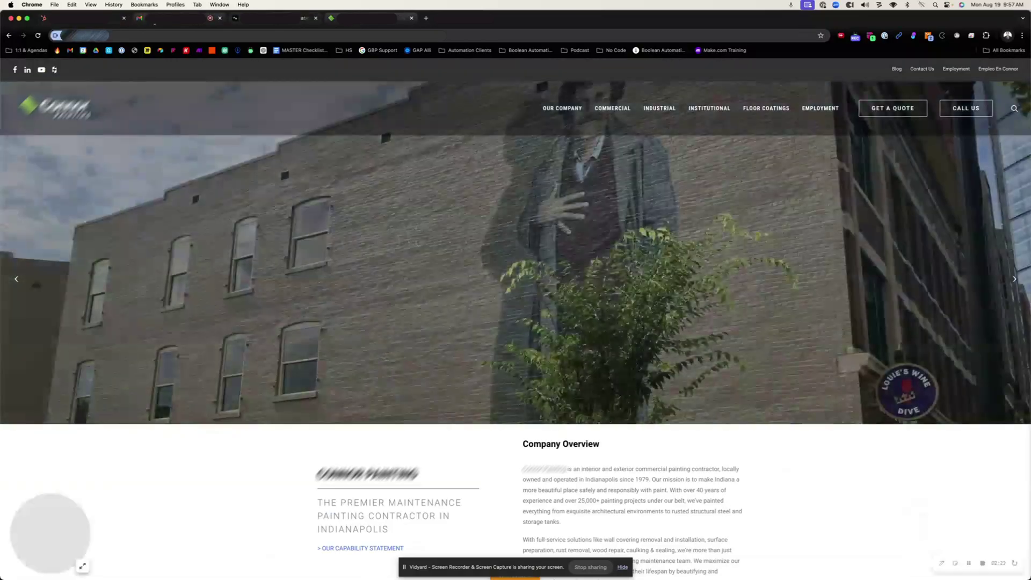
{"action": "left_click", "coordinate": [81, 17]}
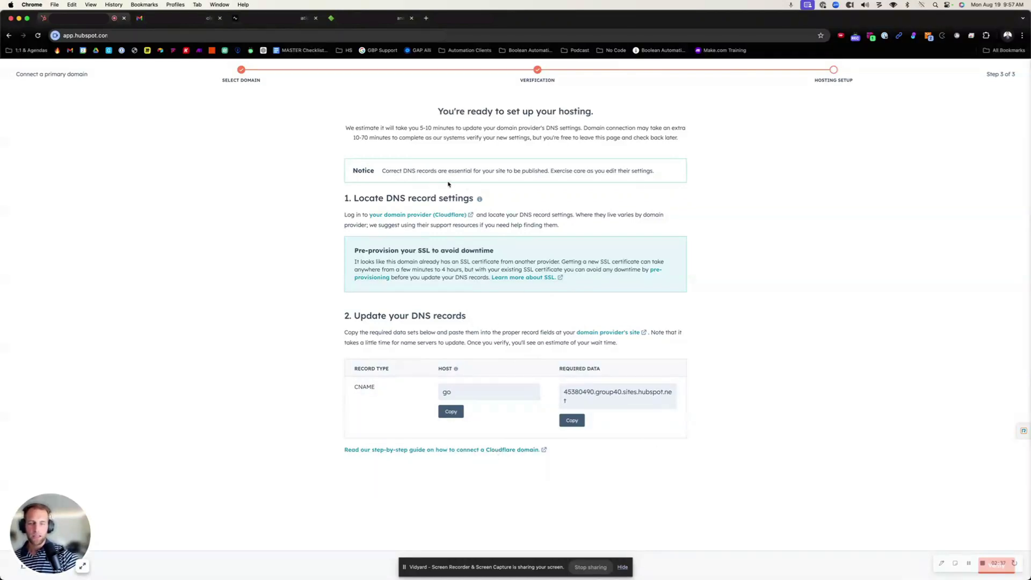
Open the 'Update your DNS records' guide in its own tab and return to the DNS setup page.
{"action": "left_click", "coordinate": [514, 450]}
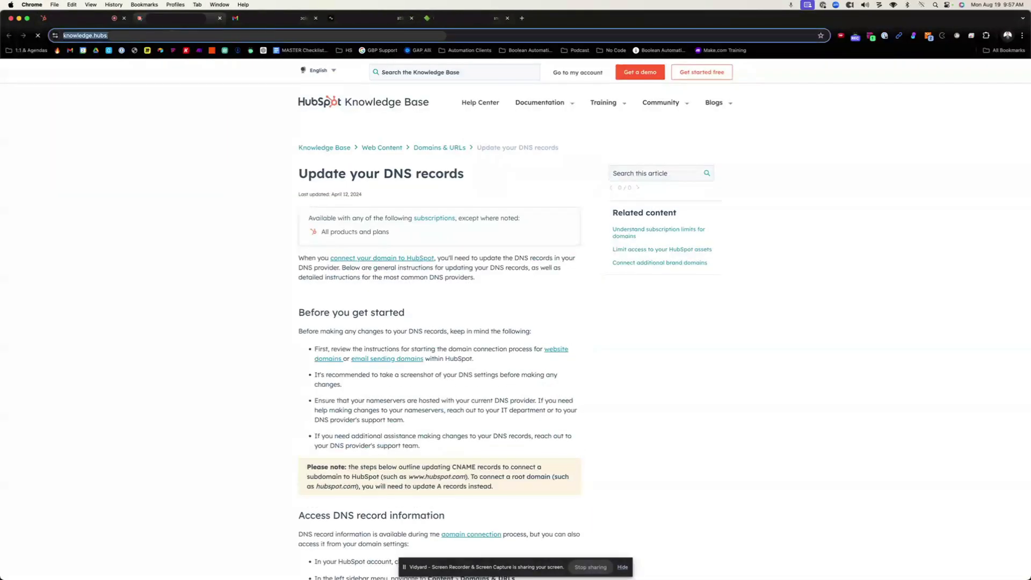
{"action": "key", "text": "ctrl+shift+Tab"}
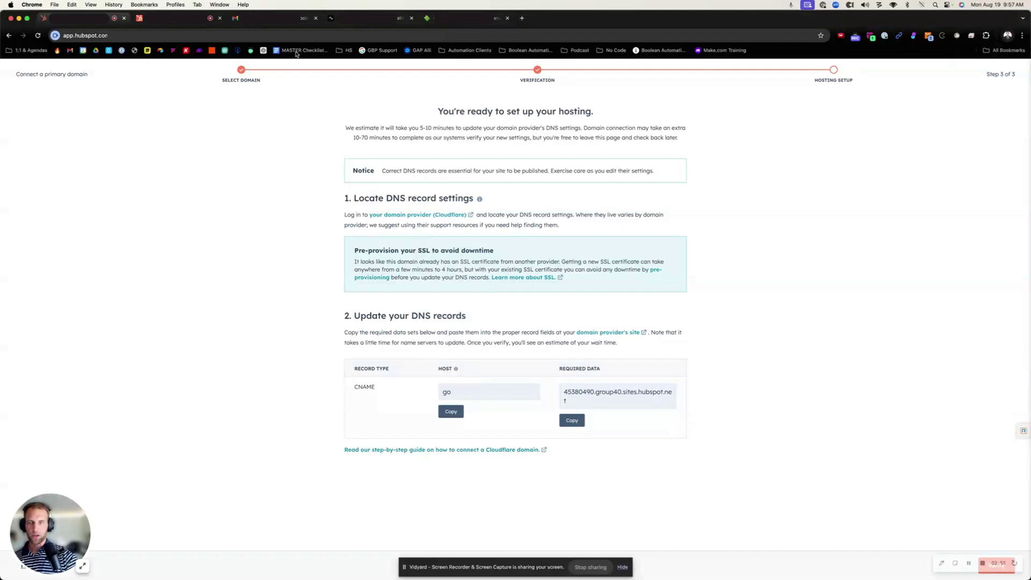
Add 'article for reference:' followed by the pasted support article link to the draft.
{"action": "key", "text": "ctrl+Tab"}
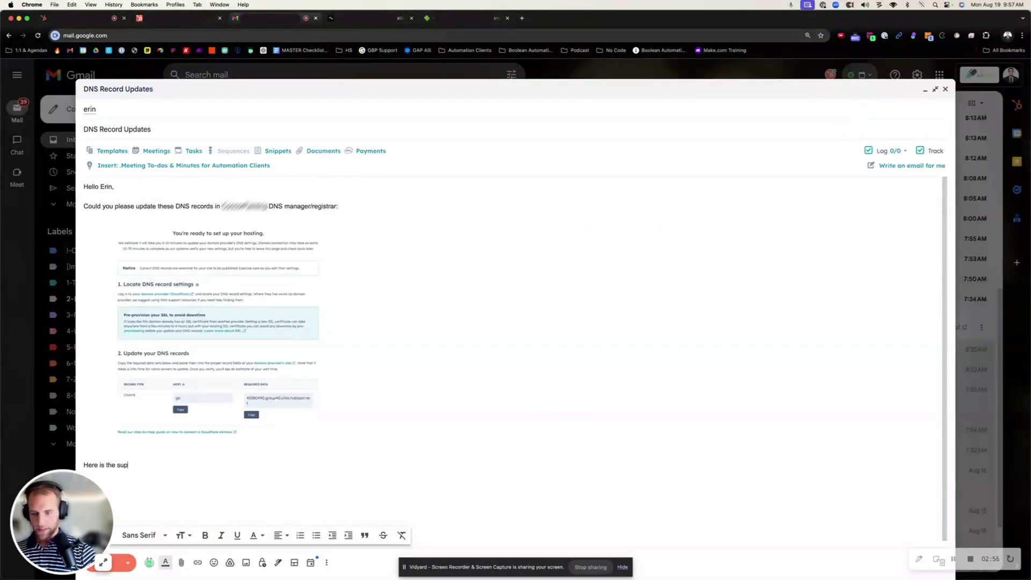
{"action": "type", "text": "rticle for "}
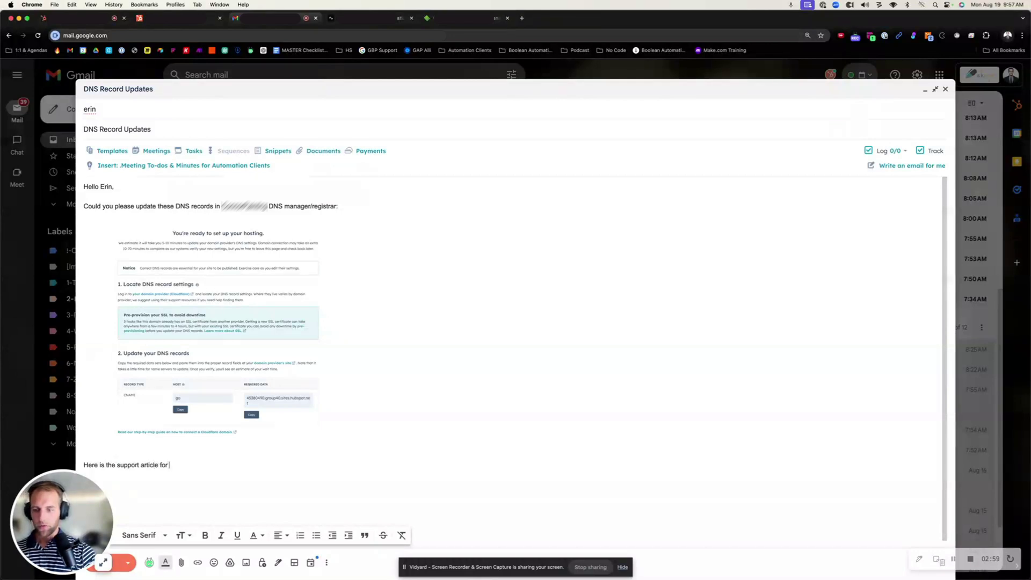
{"action": "type", "text": "reference:"}
{"action": "key", "text": "super+v"}
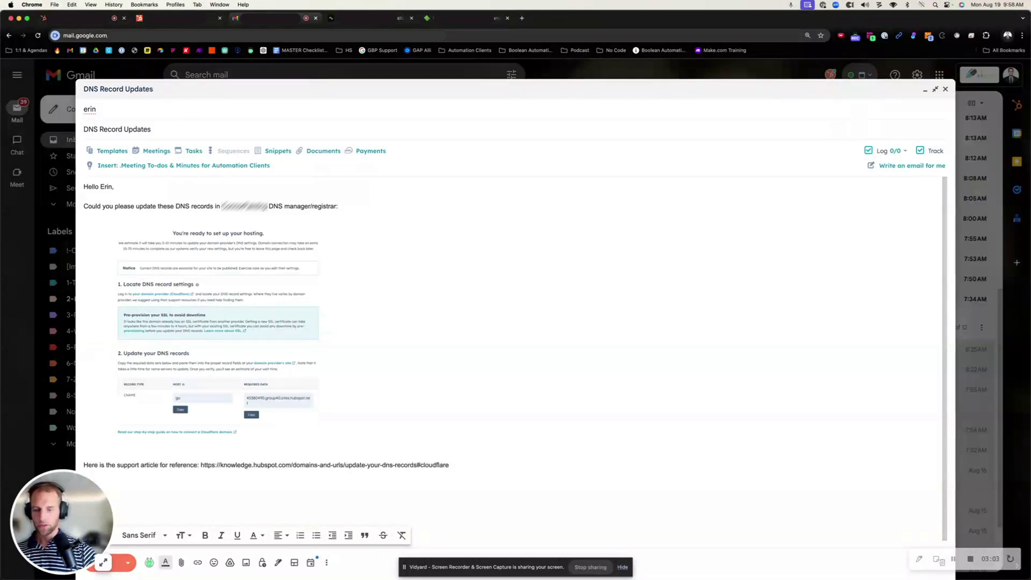
{"action": "key", "text": "Return"}
{"action": "key", "text": "Return"}
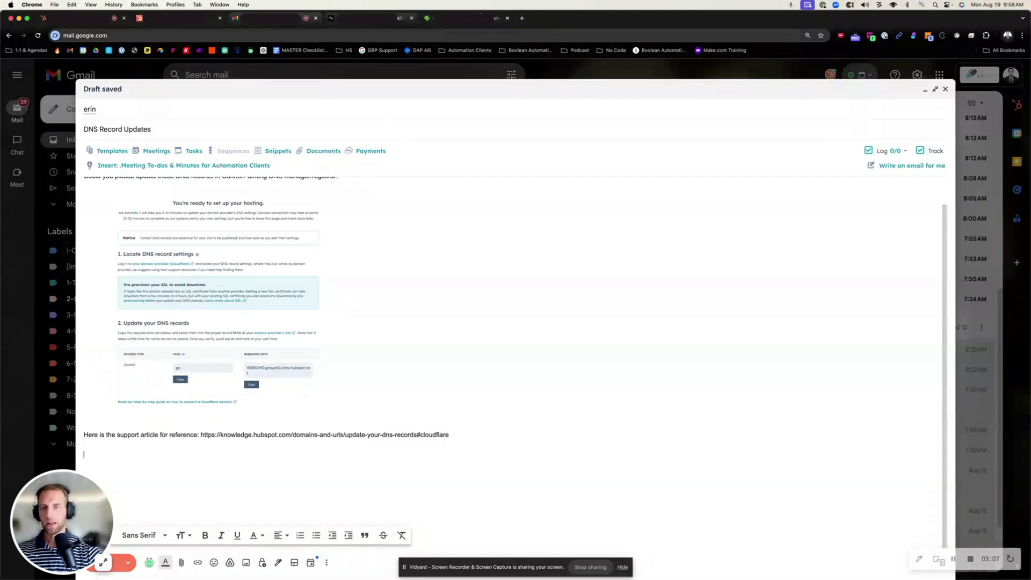
Add a bulleted line requesting a CNAME with host "go" and data 45380490.group40.sites.hubspot.net.
{"action": "left_click", "coordinate": [62, 19]}
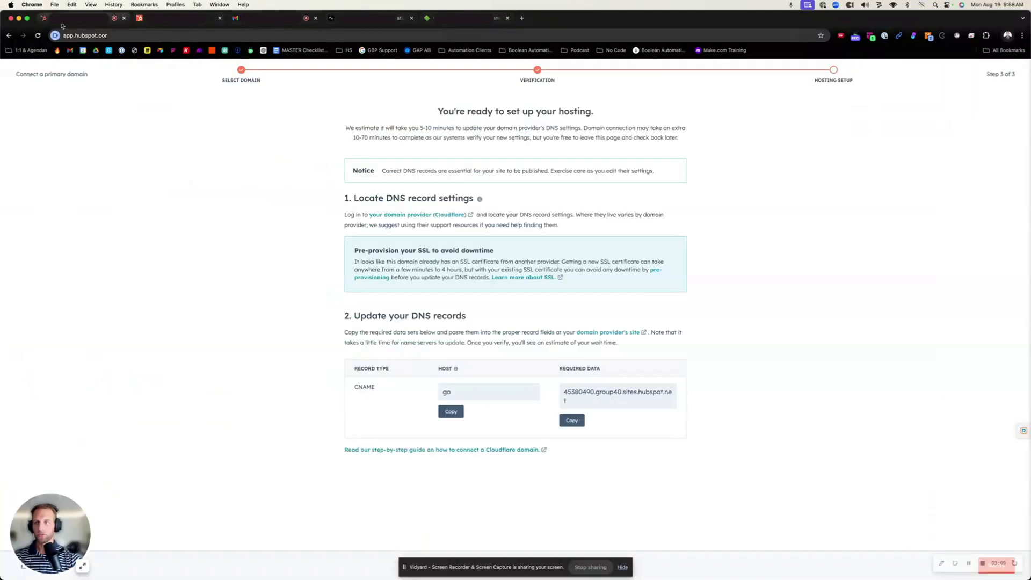
{"action": "left_click", "coordinate": [571, 420]}
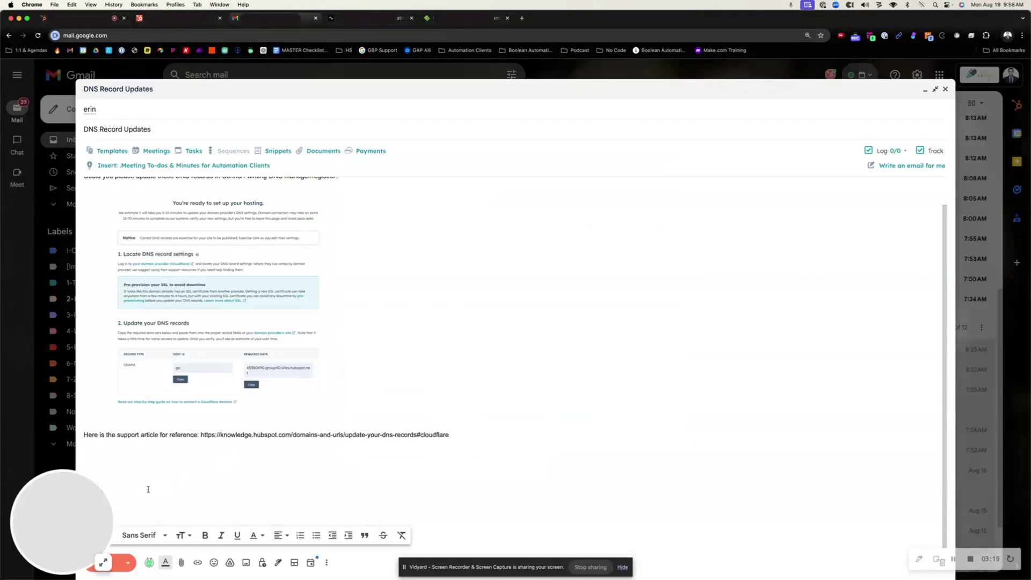
{"action": "type", "text": "You n"}
{"action": "type", "text": "eed to "}
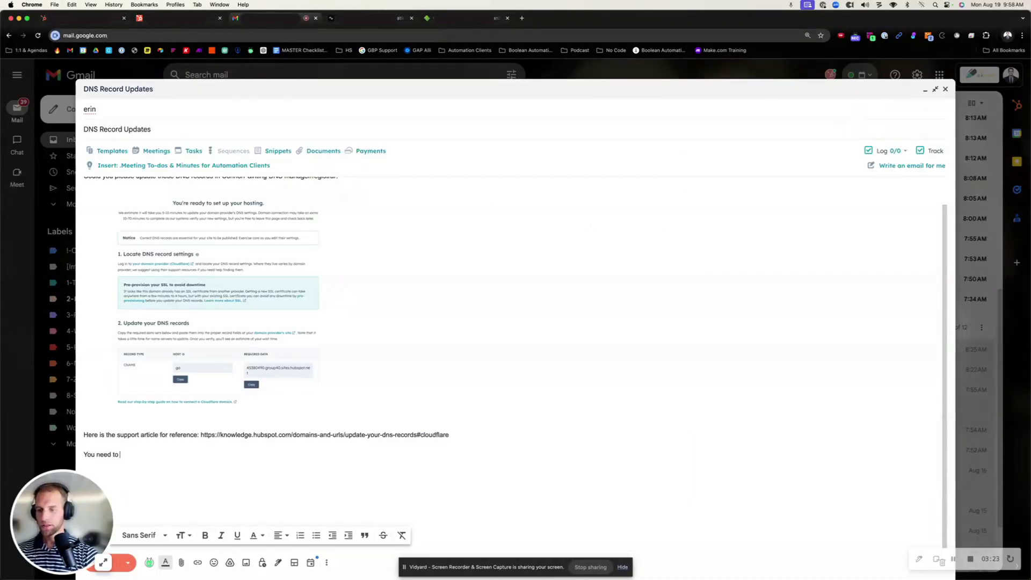
{"action": "type", "text": "create a new"}
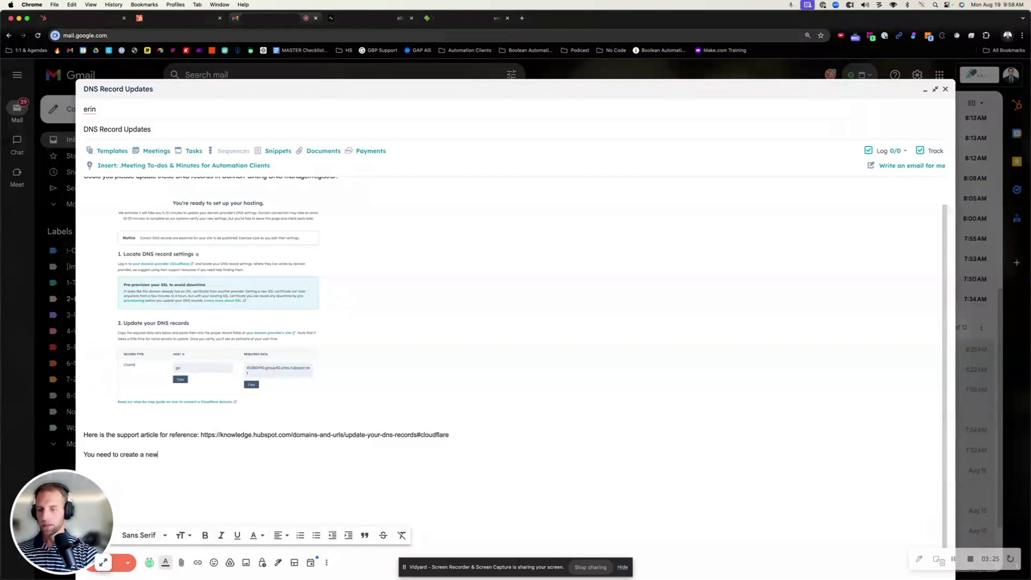
{"action": "type", "text": " CNAME re"}
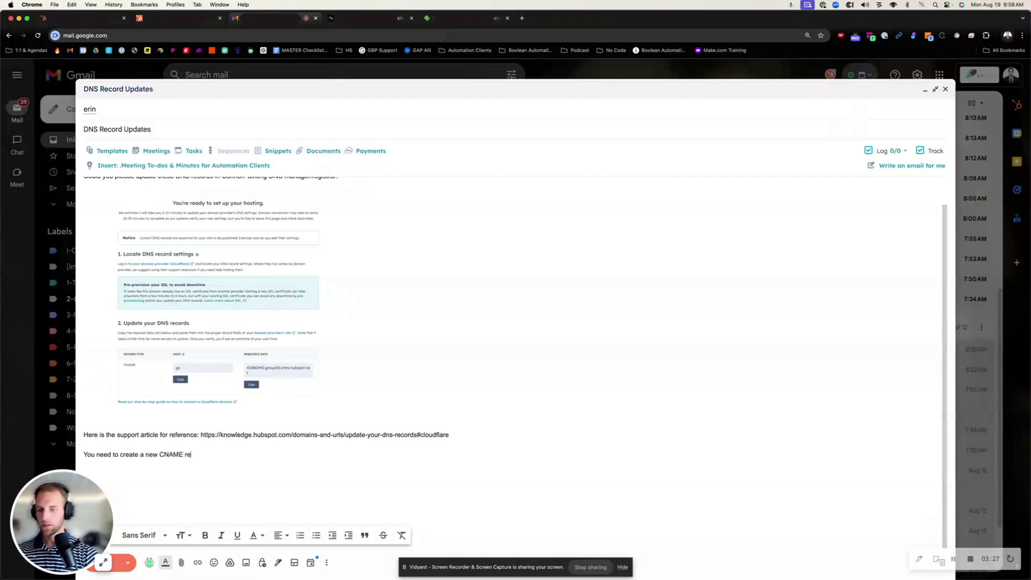
{"action": "type", "text": "cord with go"}
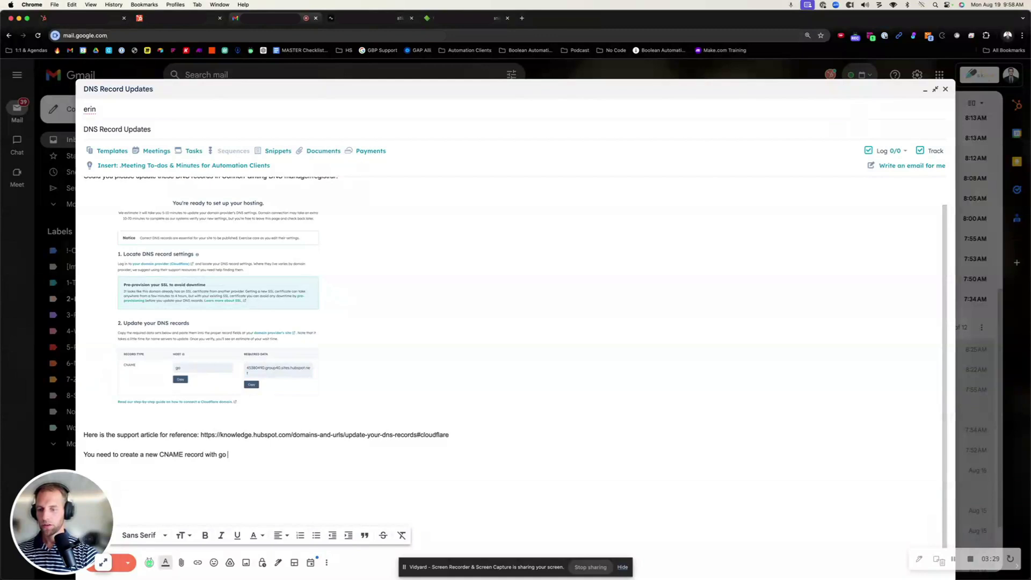
{"action": "key", "text": "BackSpace"}
{"action": "key", "text": "BackSpace"}
{"action": "type", "text": "\"go\" as the h"}
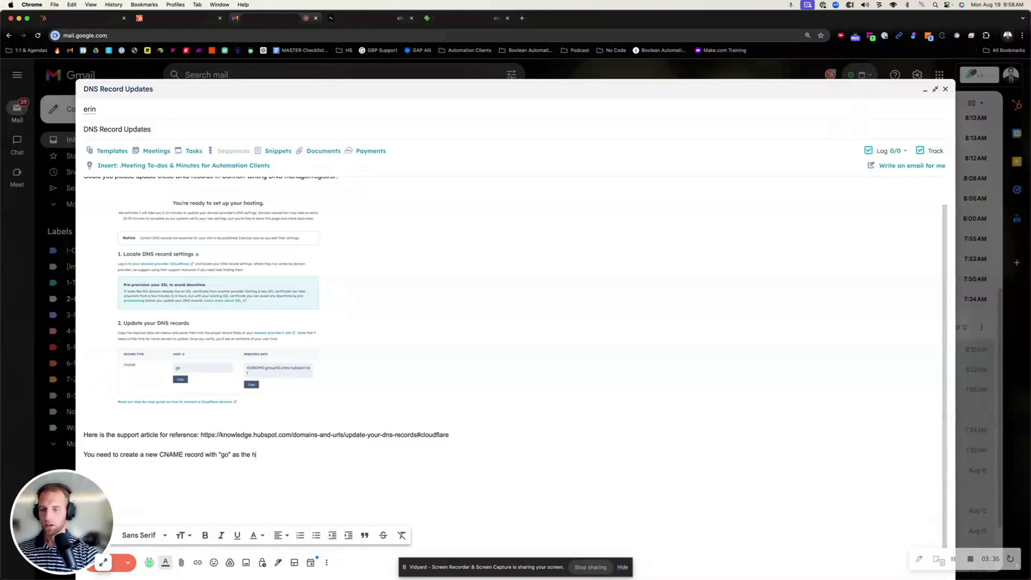
{"action": "type", "text": "ost and the"}
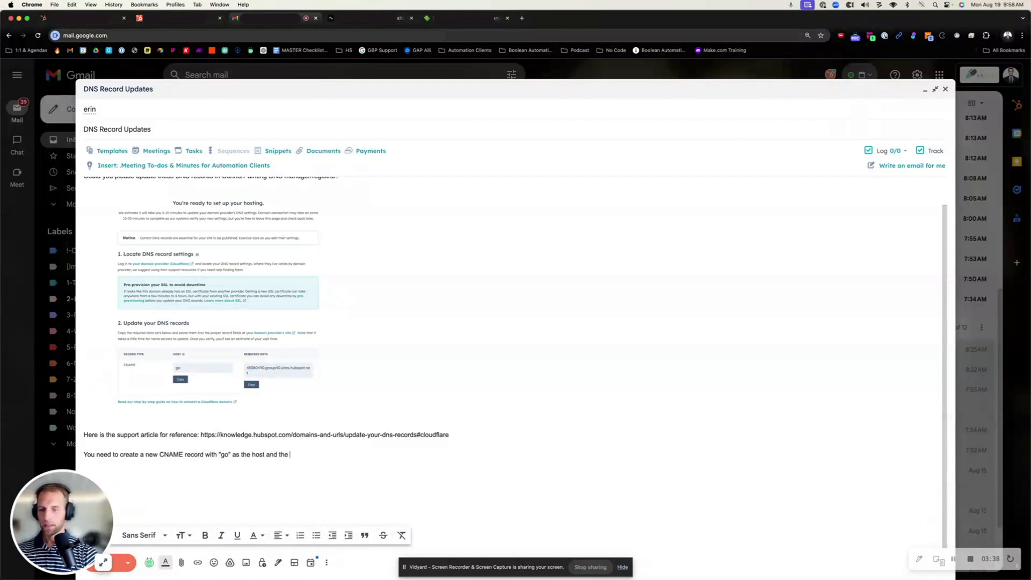
{"action": "type", "text": " data:"}
{"action": "key", "text": "cmd+v"}
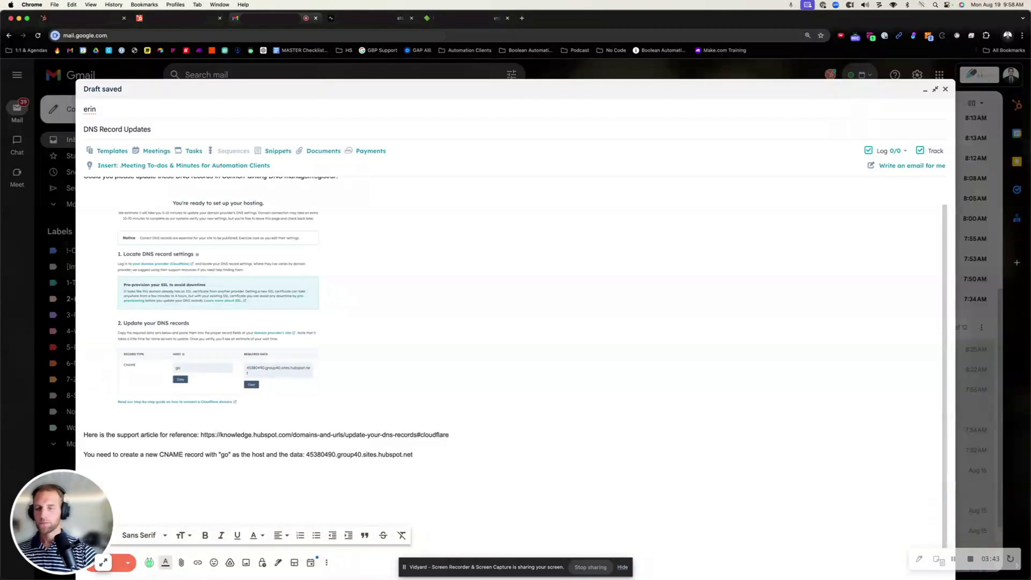
{"action": "triple_click", "coordinate": [266, 455]}
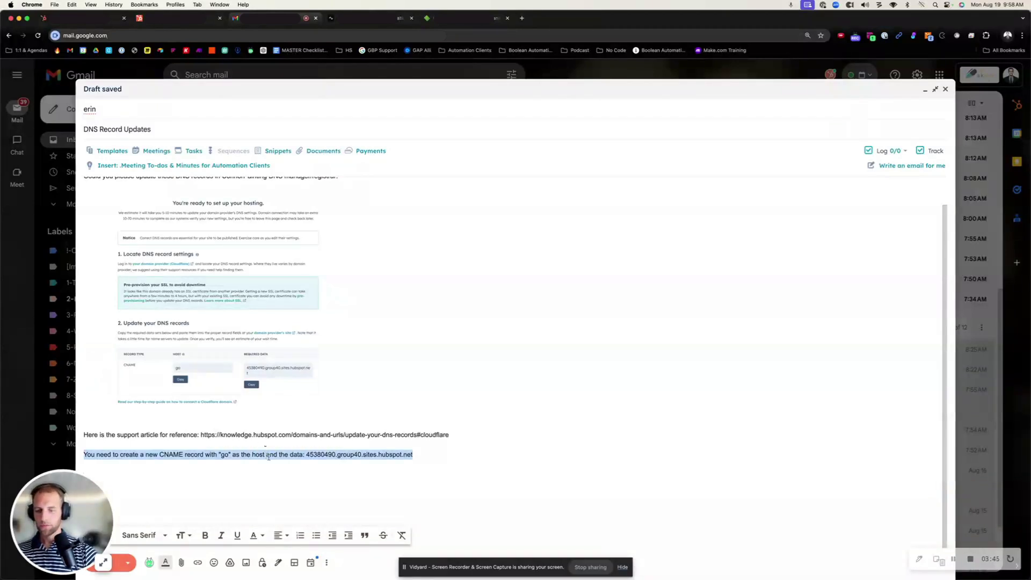
{"action": "left_click", "coordinate": [316, 535]}
Choose Finish later on the primary domain wizard and start Connect an email sending domain.
{"action": "left_click", "coordinate": [80, 18]}
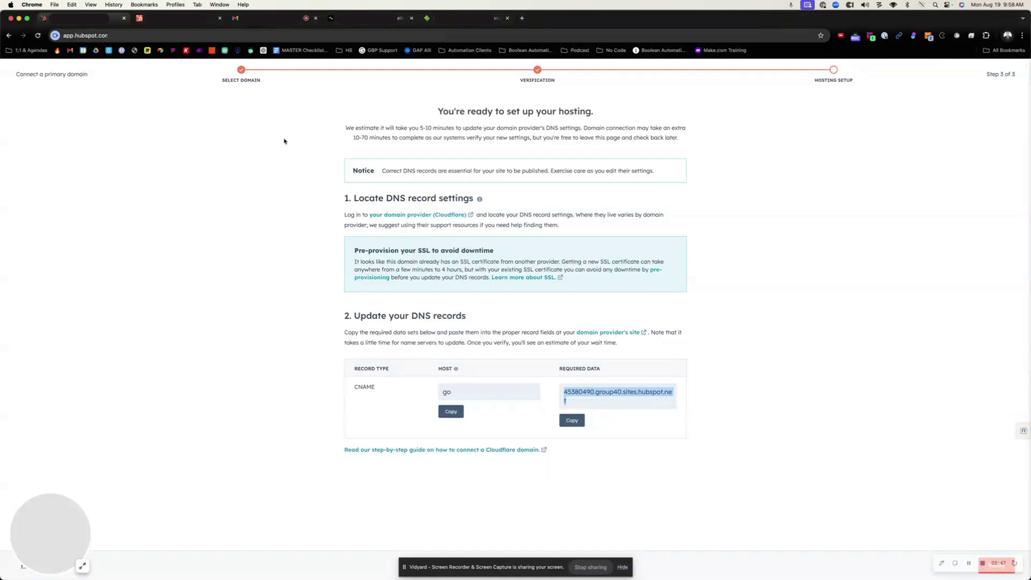
{"action": "left_click", "coordinate": [791, 505]}
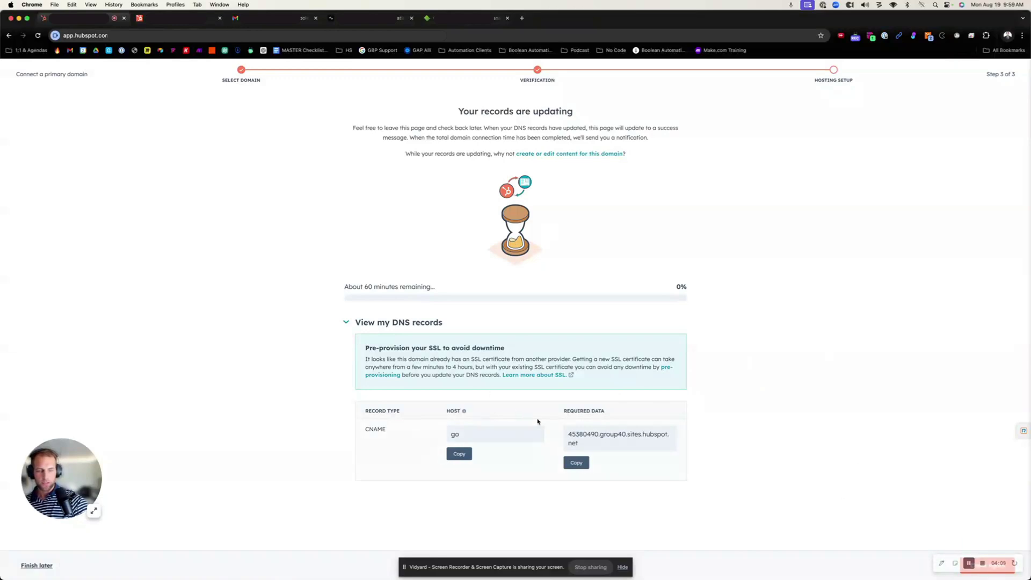
{"action": "left_click", "coordinate": [37, 565]}
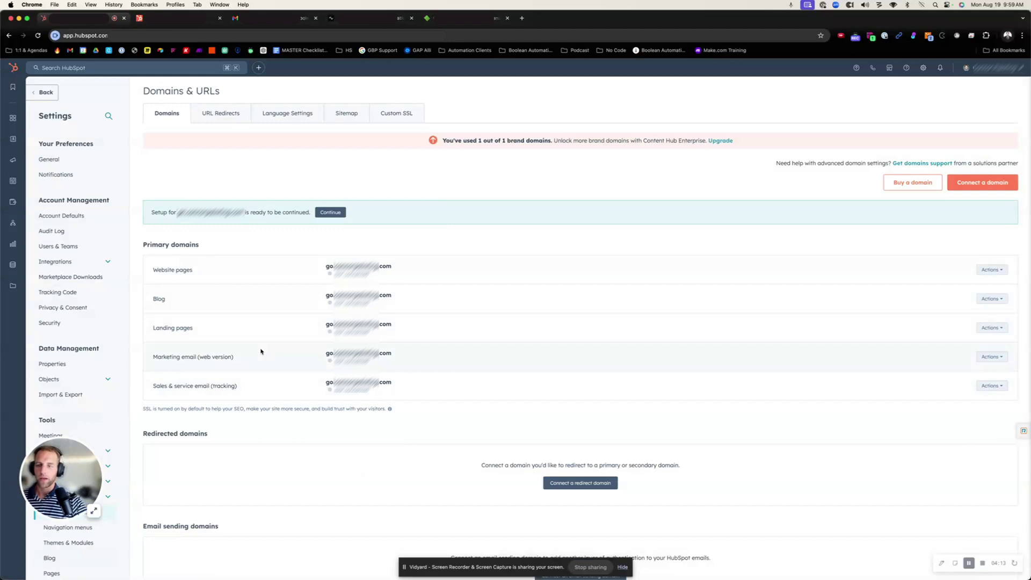
{"action": "scroll", "coordinate": [541, 336], "scroll_direction": "down", "scroll_amount": 3}
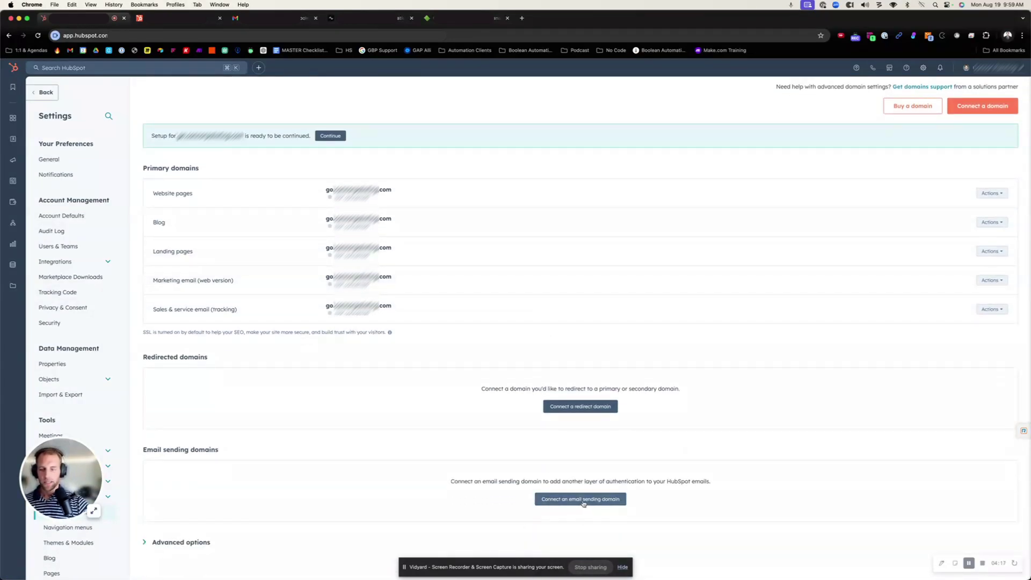
{"action": "left_click", "coordinate": [568, 505]}
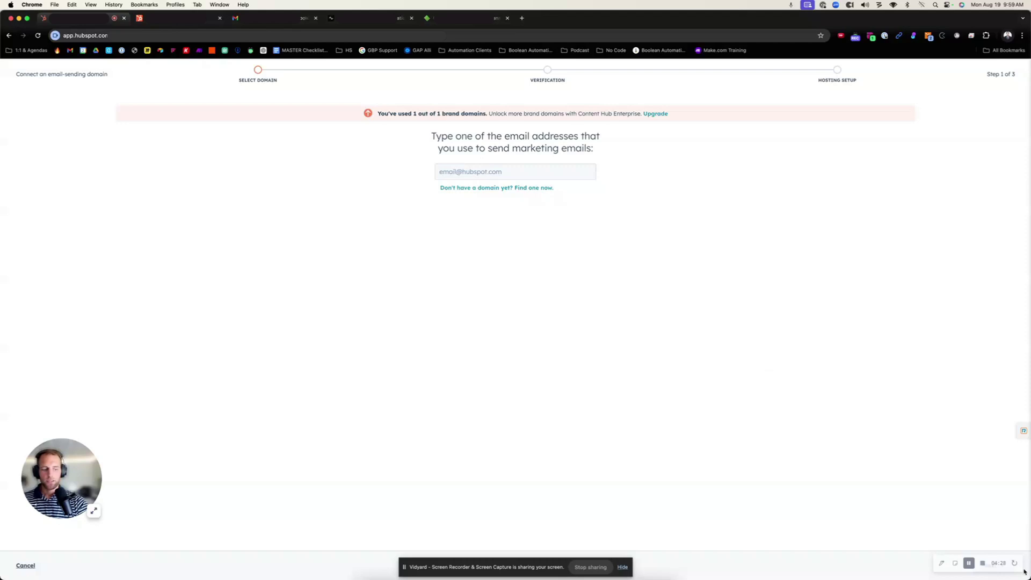
Enter the marketing sender address and advance through Verification to the DKIM and SPF records step.
{"action": "left_click", "coordinate": [970, 563]}
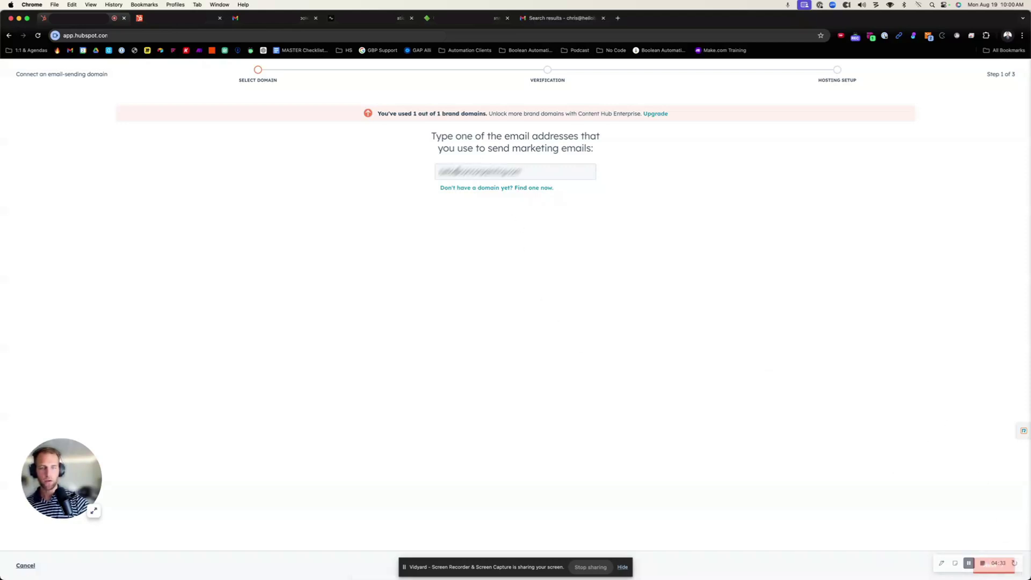
{"action": "left_click", "coordinate": [516, 172]}
{"action": "key", "text": "super+a"}
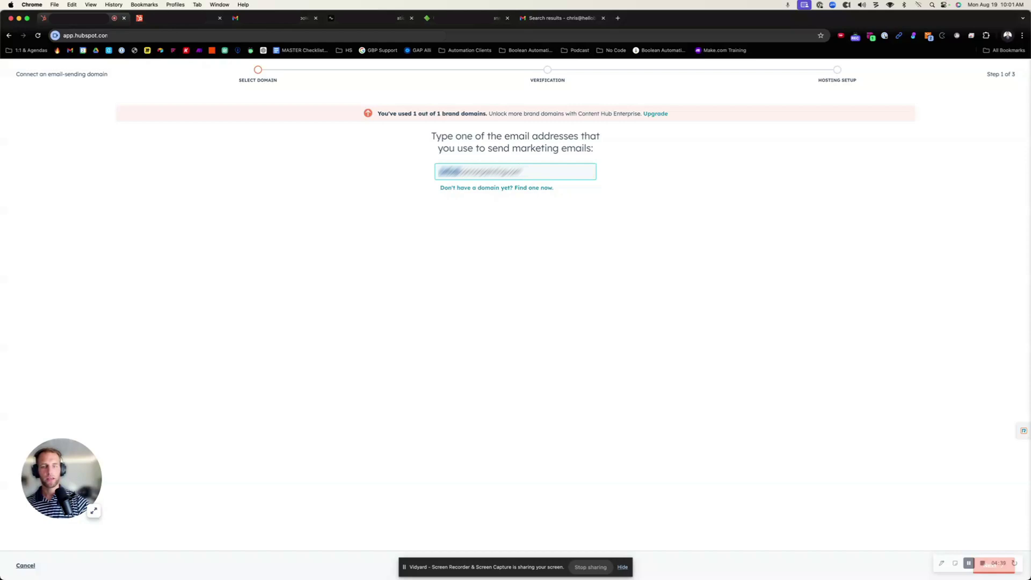
{"action": "left_click", "coordinate": [981, 576]}
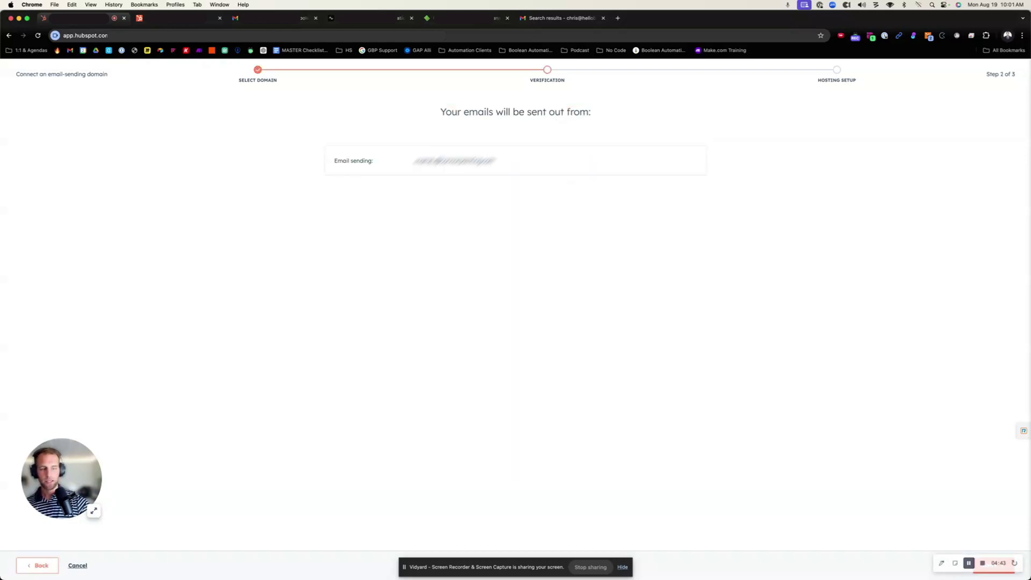
{"action": "left_click", "coordinate": [988, 574]}
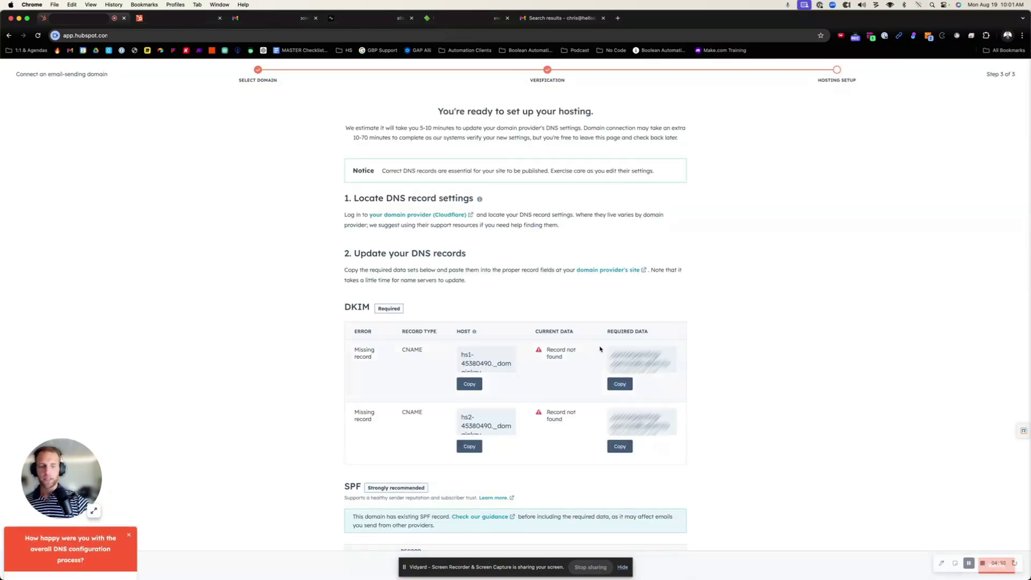
Scroll through the DKIM, SPF and DMARC records, then switch to the Gmail 'DNS Record Updates' draft.
{"action": "scroll", "coordinate": [642, 360], "scroll_direction": "down", "scroll_amount": 2}
{"action": "scroll", "coordinate": [785, 341], "scroll_direction": "down", "scroll_amount": 5}
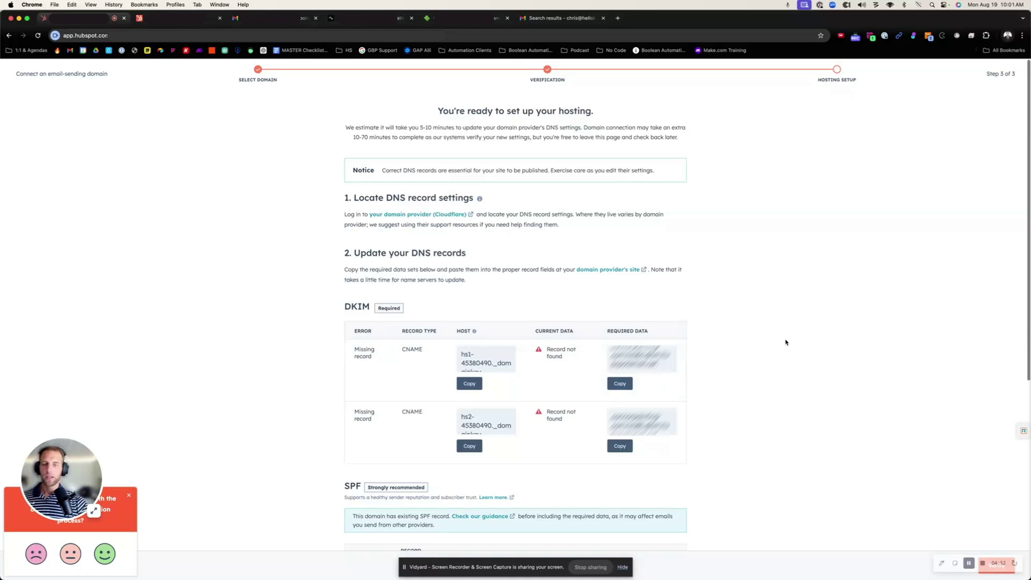
{"action": "scroll", "coordinate": [368, 370], "scroll_direction": "down", "scroll_amount": 4}
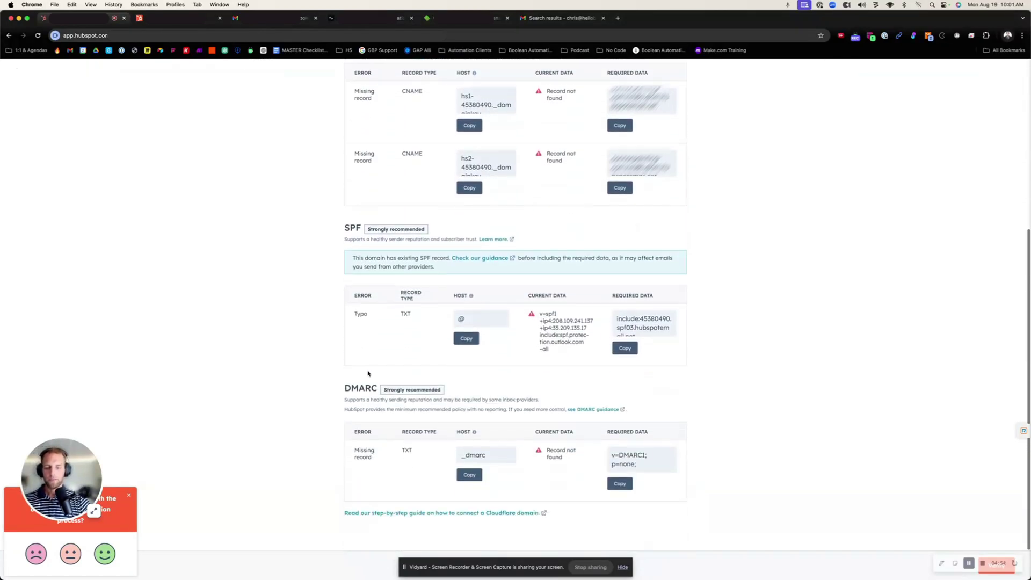
{"action": "scroll", "coordinate": [464, 301], "scroll_direction": "up", "scroll_amount": 8}
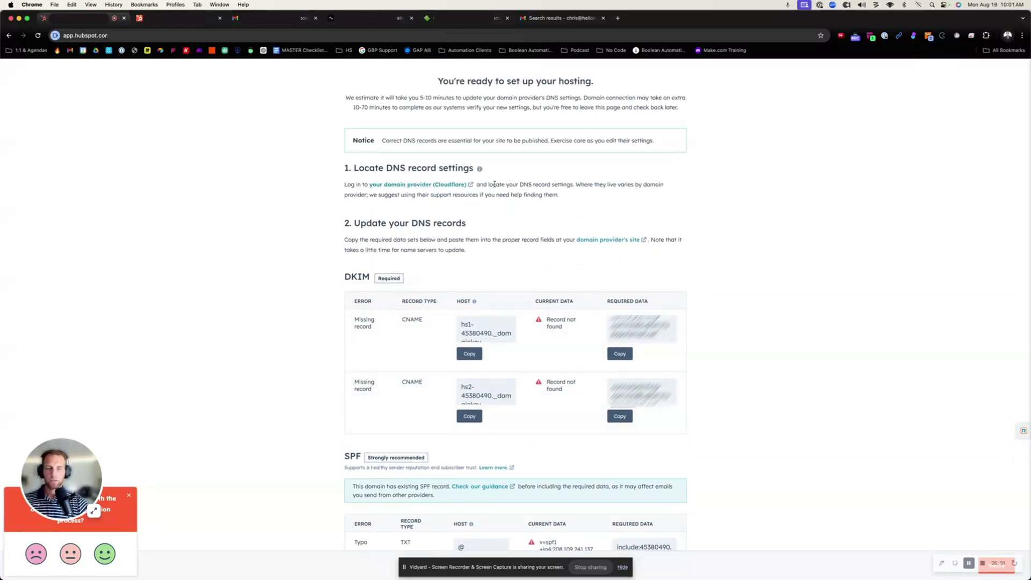
{"action": "scroll", "coordinate": [571, 253], "scroll_direction": "down", "scroll_amount": 4}
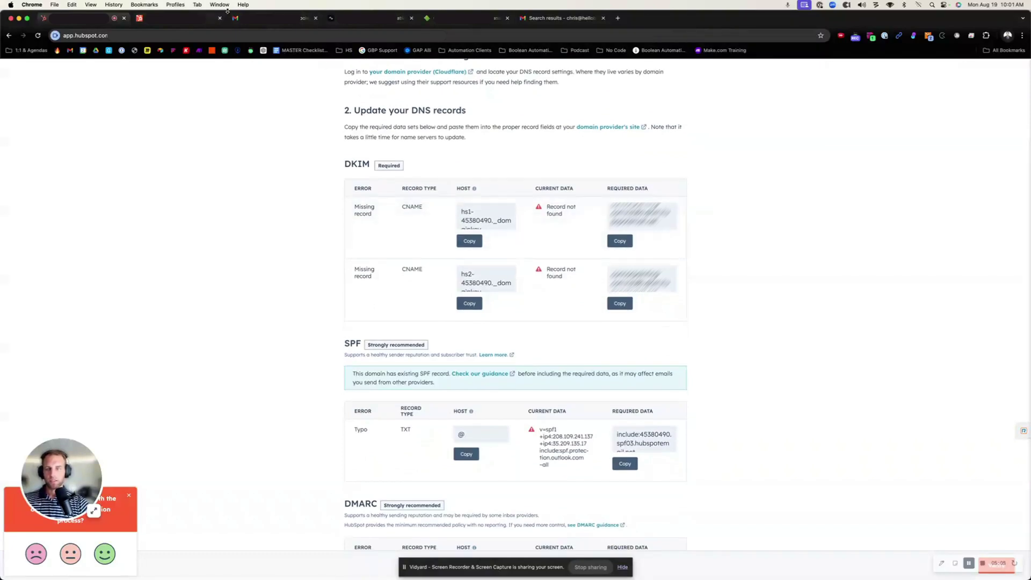
{"action": "left_click", "coordinate": [235, 17]}
Add a 'For Email Sending:' bullet with an indented CNAME sub-point for hs1-45380490._domainkey in the Gmail draft.
{"action": "left_click", "coordinate": [453, 458]}
{"action": "key", "text": "Return"}
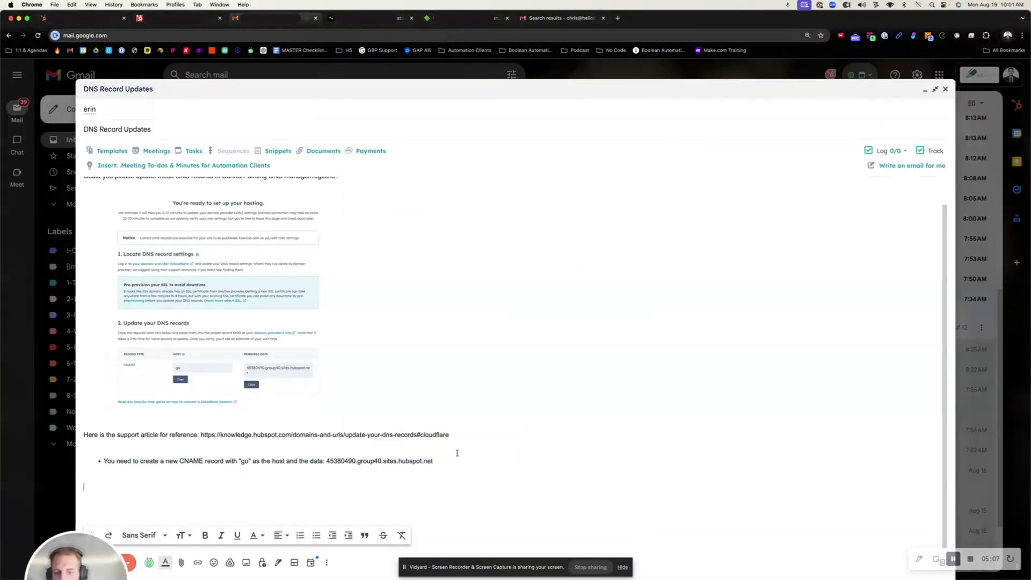
{"action": "type", "text": "For"}
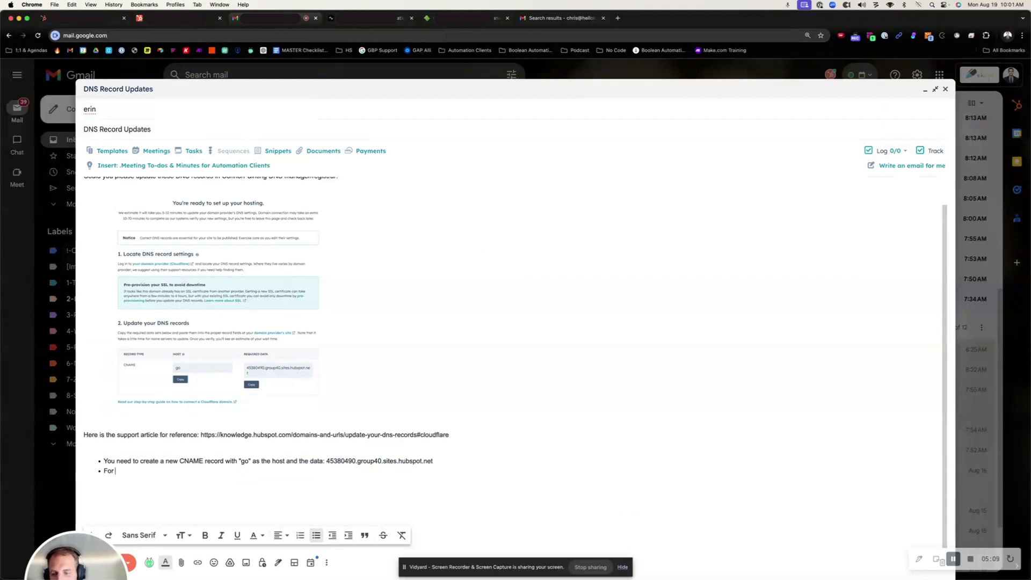
{"action": "type", "text": " Emai lSe"}
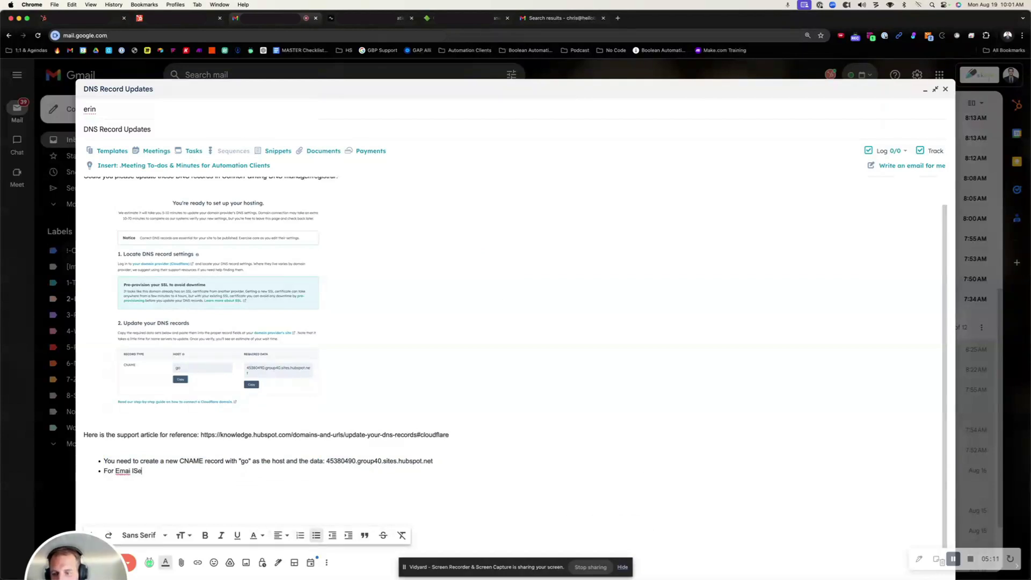
{"action": "type", "text": "nding:"}
{"action": "key", "text": "Return"}
{"action": "key", "text": "Tab"}
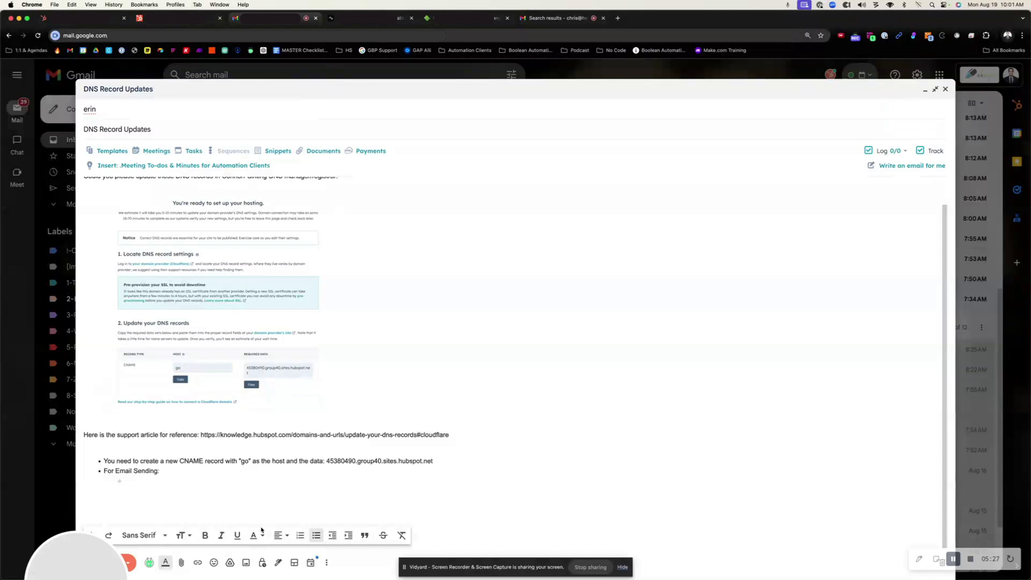
{"action": "type", "text": "C"}
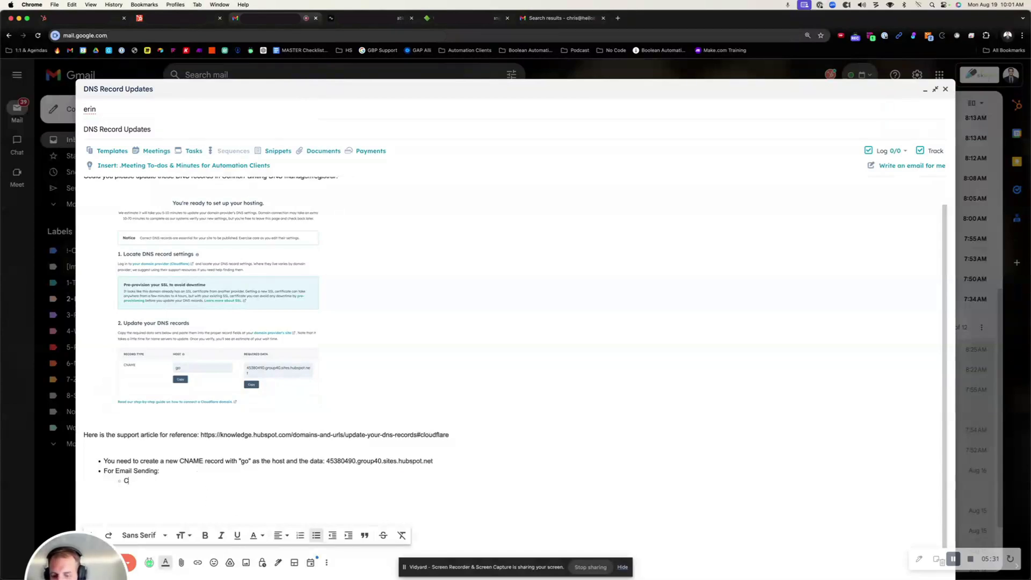
{"action": "type", "text": "NAME - hs1-45380490._domainkey"}
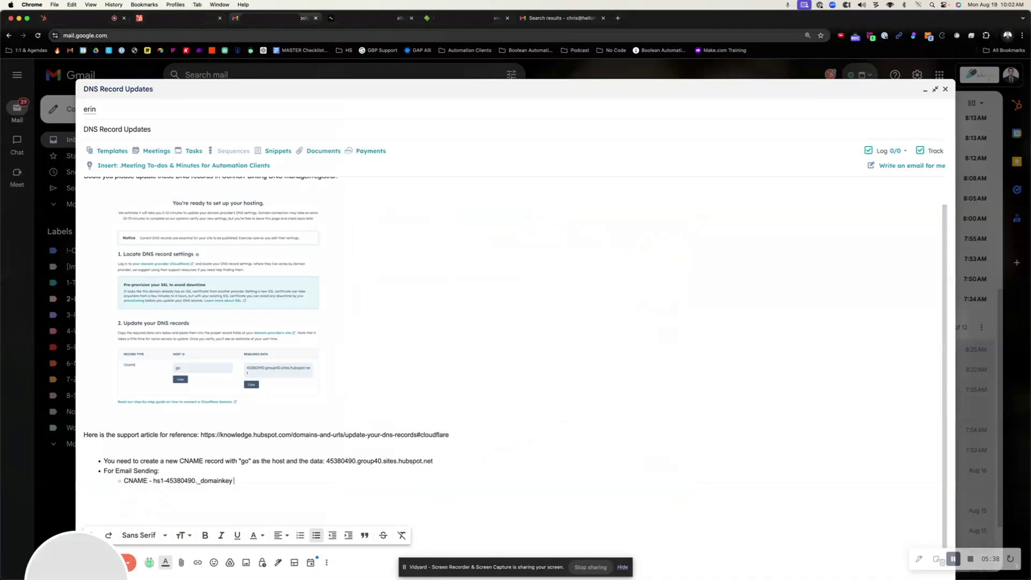
{"action": "left_click", "coordinate": [266, 17]}
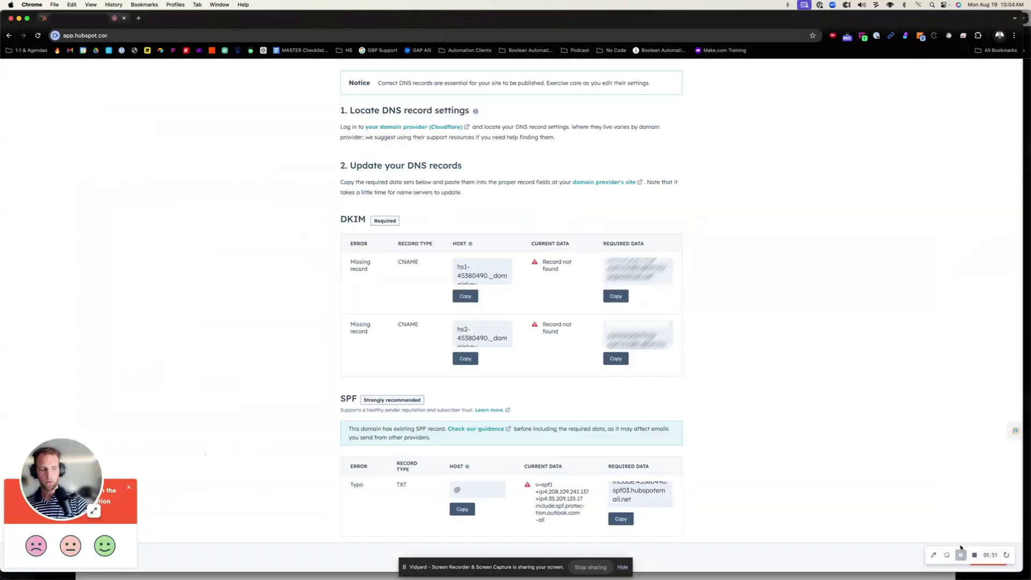
Copy the SPF record's host value and the DMARC guidance link address from HubSpot.
{"action": "scroll", "coordinate": [834, 490], "scroll_direction": "down", "scroll_amount": 5}
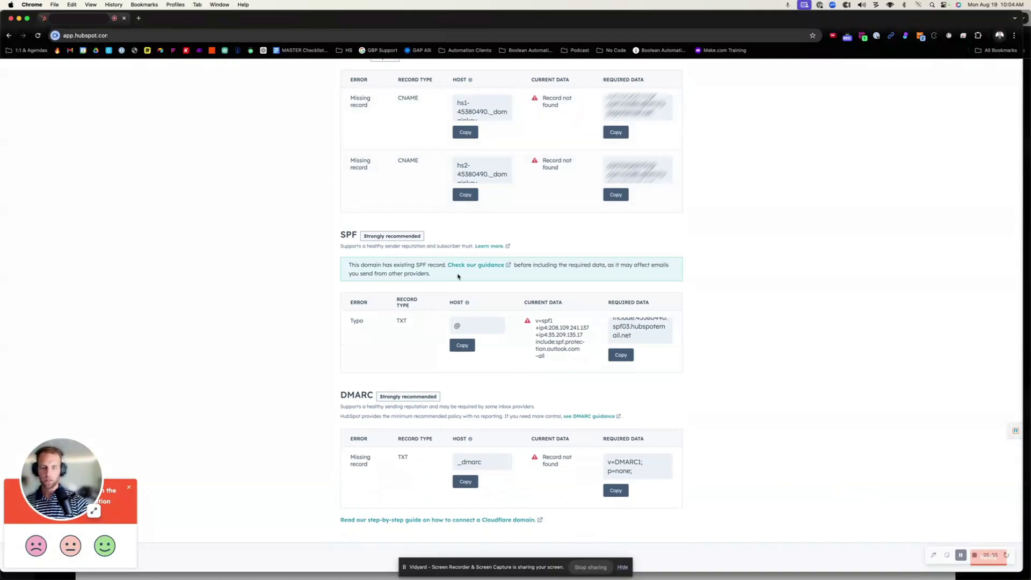
{"action": "scroll", "coordinate": [465, 344], "scroll_direction": "down", "scroll_amount": 1}
{"action": "left_click", "coordinate": [462, 330]}
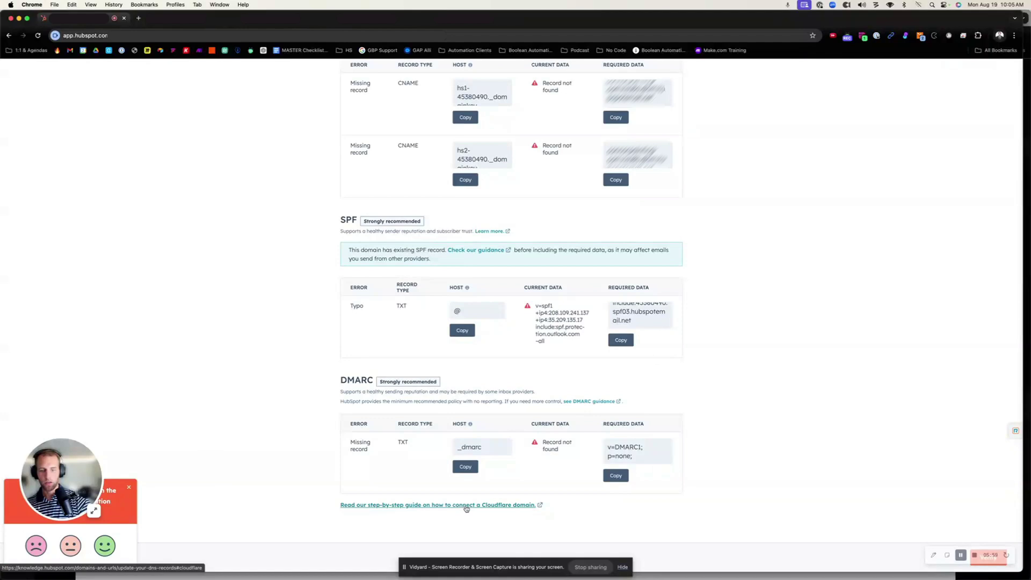
{"action": "right_click", "coordinate": [596, 405]}
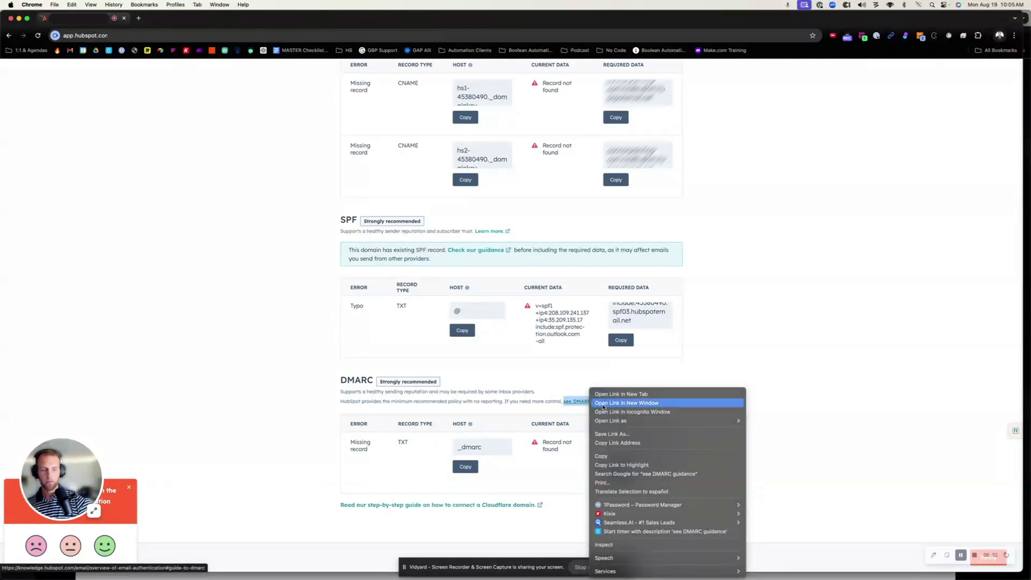
{"action": "left_click", "coordinate": [623, 443]}
Add a new 'record' bullet below the DMARC data line in the Gmail draft.
{"action": "key", "text": "super+grave"}
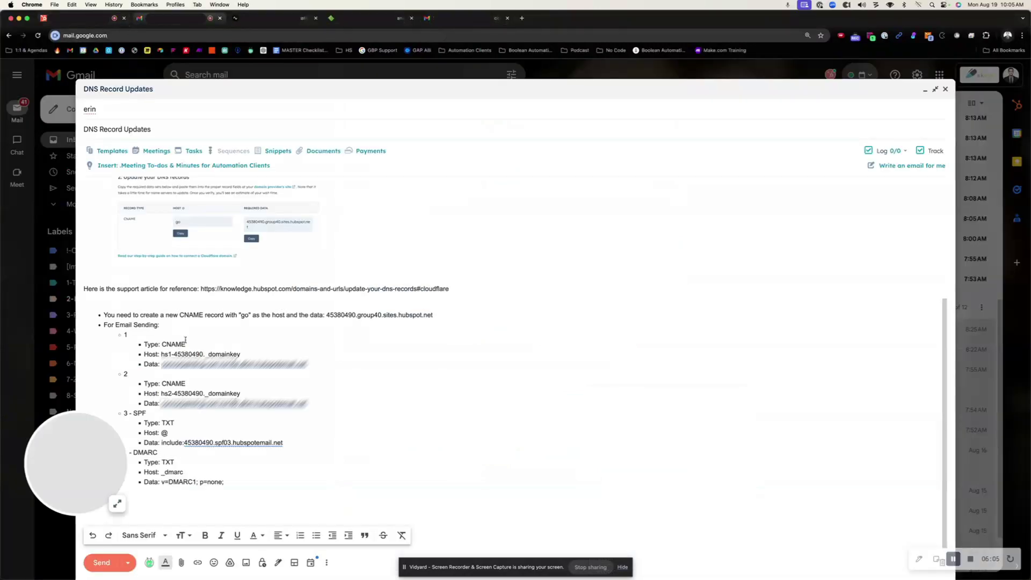
{"action": "left_click", "coordinate": [226, 483]}
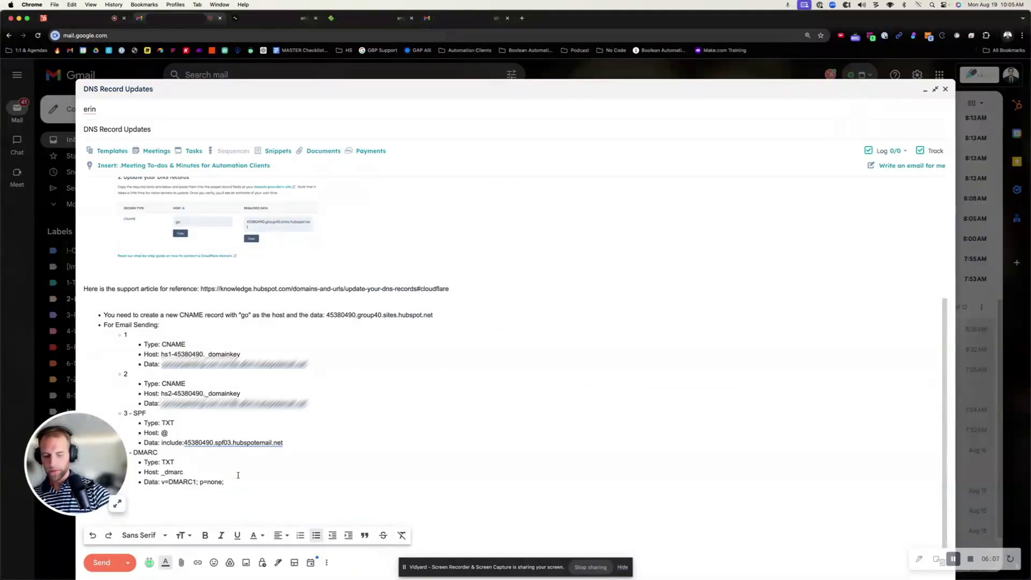
{"action": "key", "text": "Return"}
{"action": "type", "text": "record"}
Replace the 'Check our guidance' text under SPF with the pasted guidance URL.
{"action": "key", "text": "super+grave"}
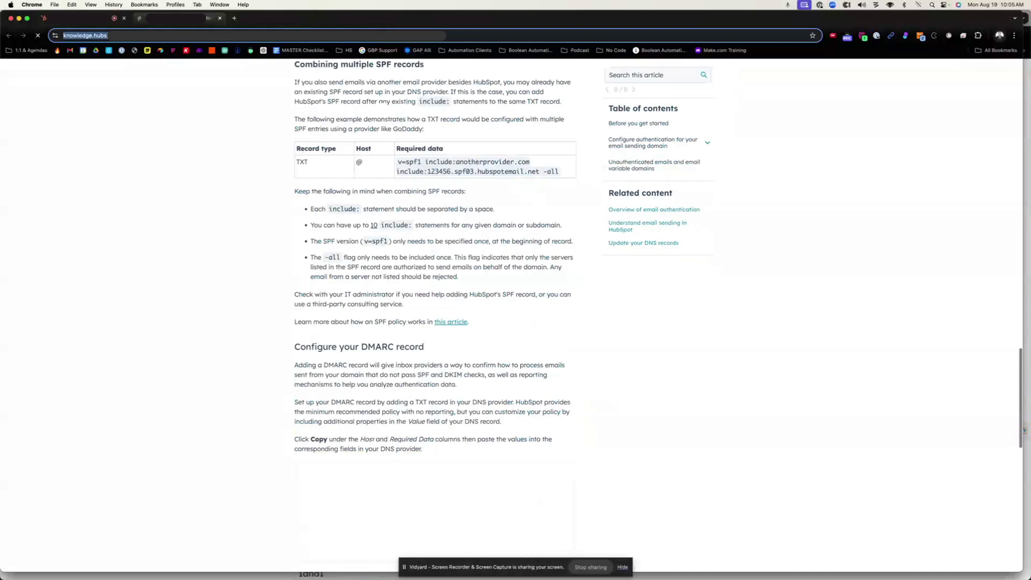
{"action": "key", "text": "super+grave"}
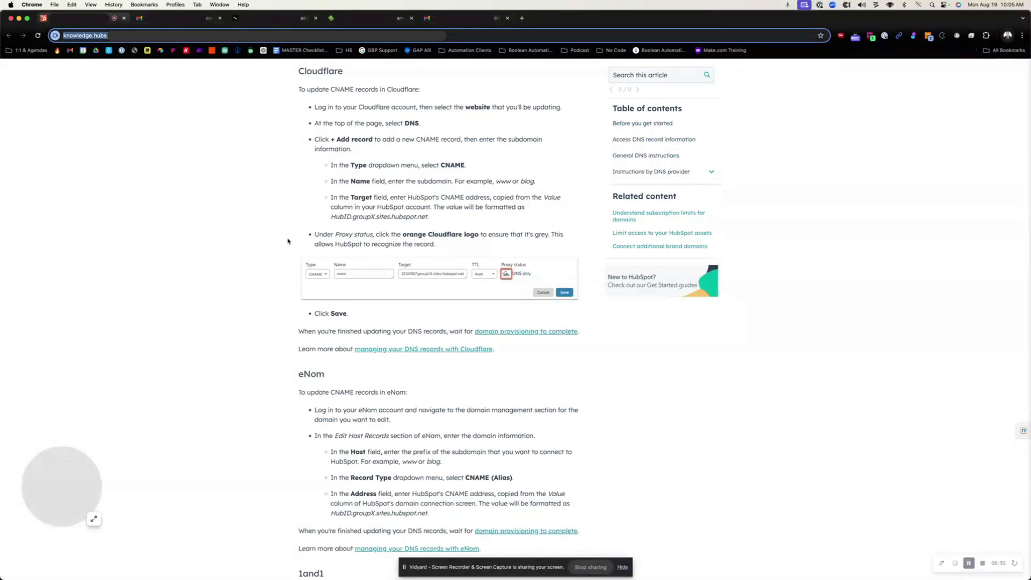
{"action": "left_click", "coordinate": [170, 18]}
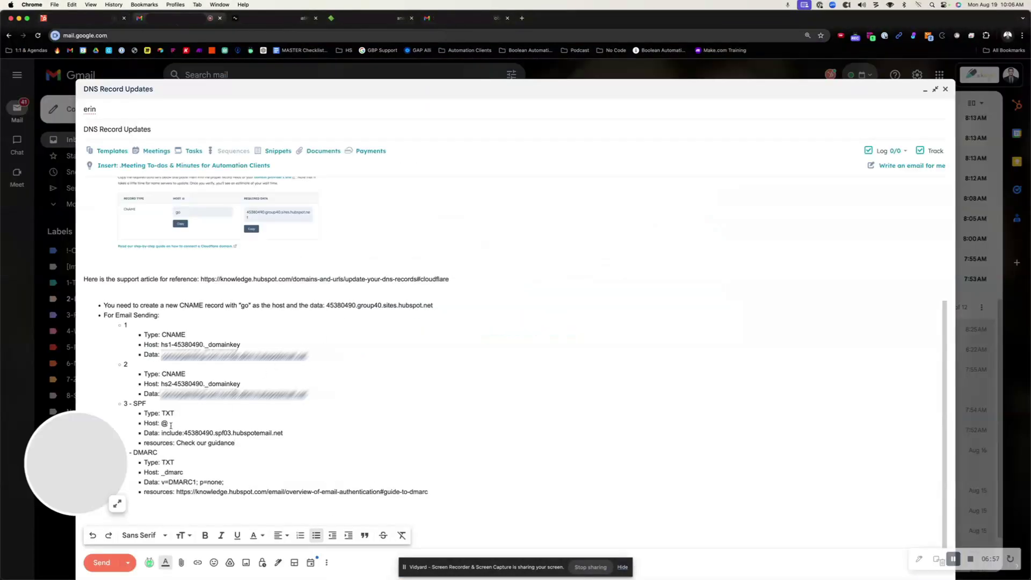
{"action": "left_click_drag", "start_coordinate": [261, 447], "coordinate": [176, 443]}
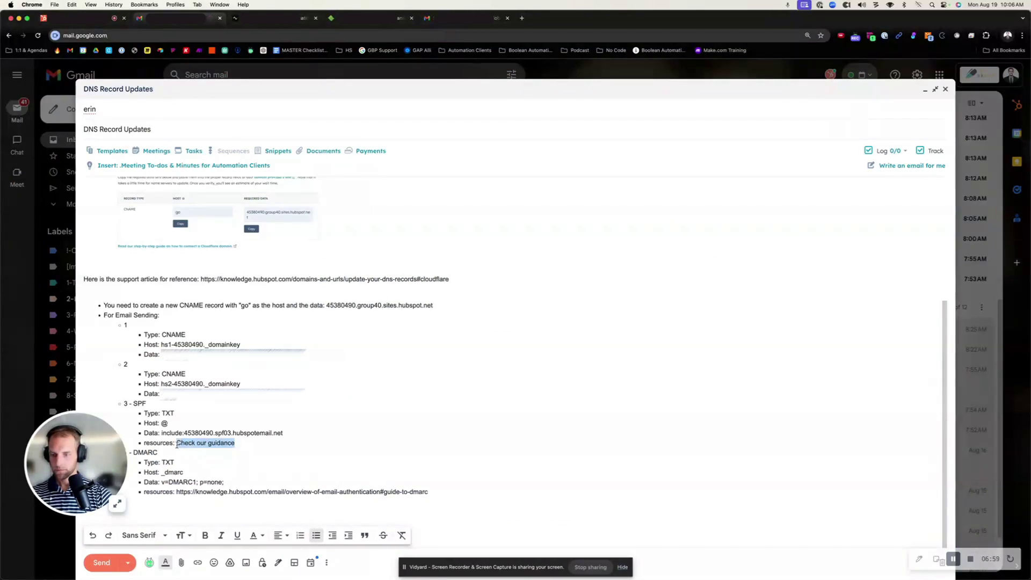
{"action": "key", "text": "super+v"}
Dismiss HubSpot's feedback survey and choose Finish later to see the pending email-sending domain.
{"action": "key", "text": "super+grave"}
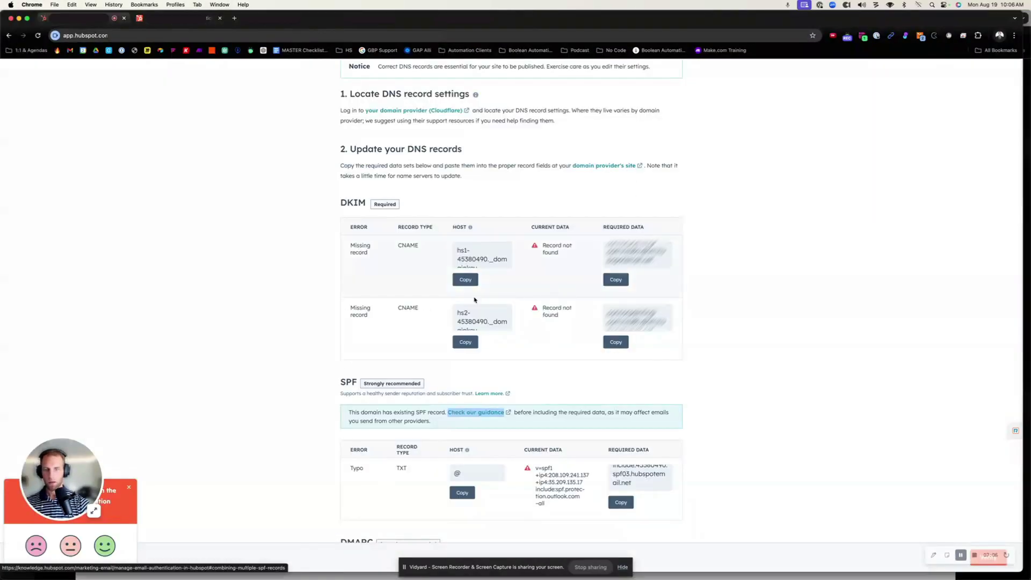
{"action": "scroll", "coordinate": [623, 384], "scroll_direction": "down", "scroll_amount": 3}
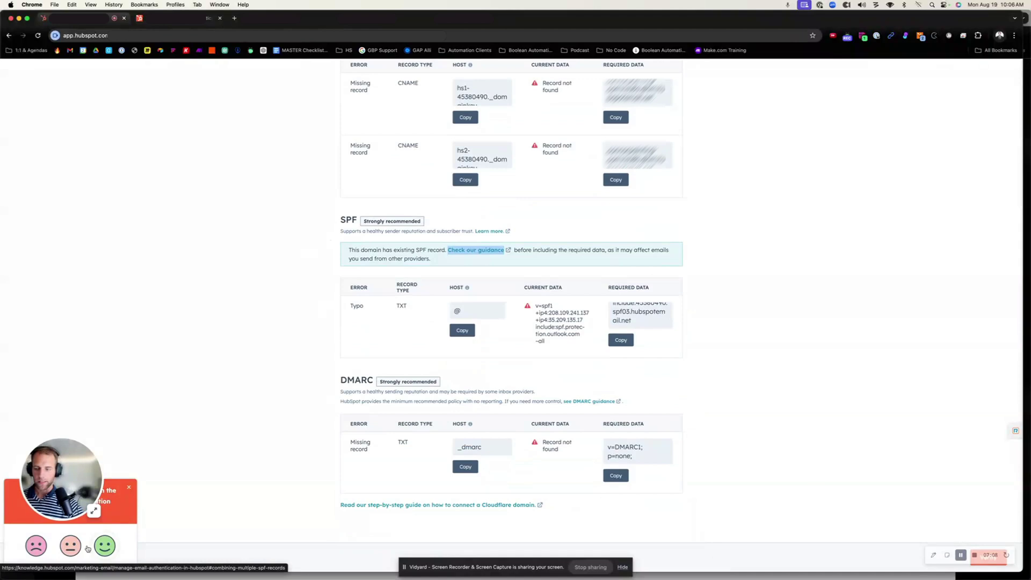
{"action": "left_click", "coordinate": [129, 489]}
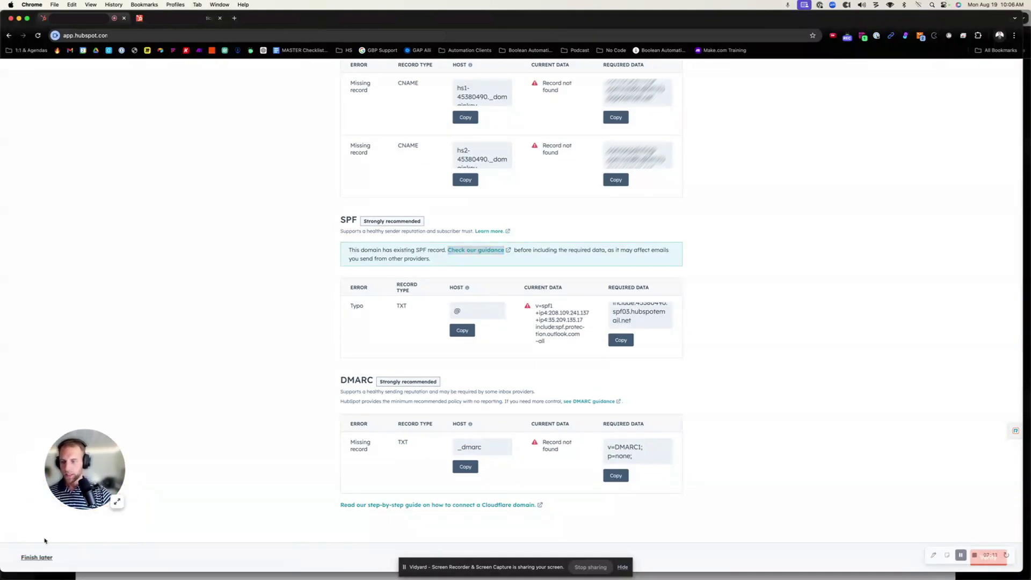
{"action": "left_click", "coordinate": [41, 559]}
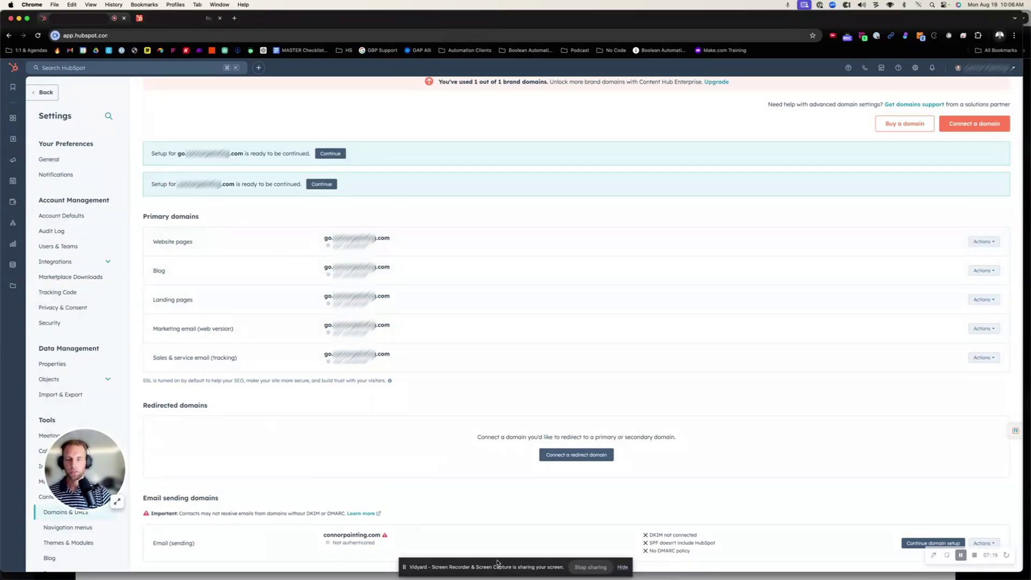
{"action": "scroll", "coordinate": [548, 456], "scroll_direction": "down", "scroll_amount": 2}
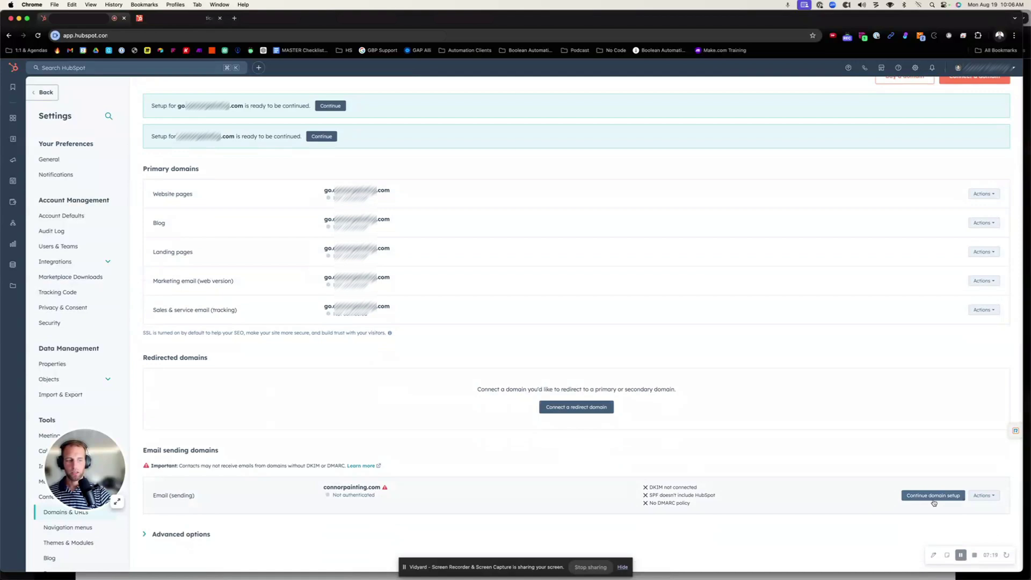